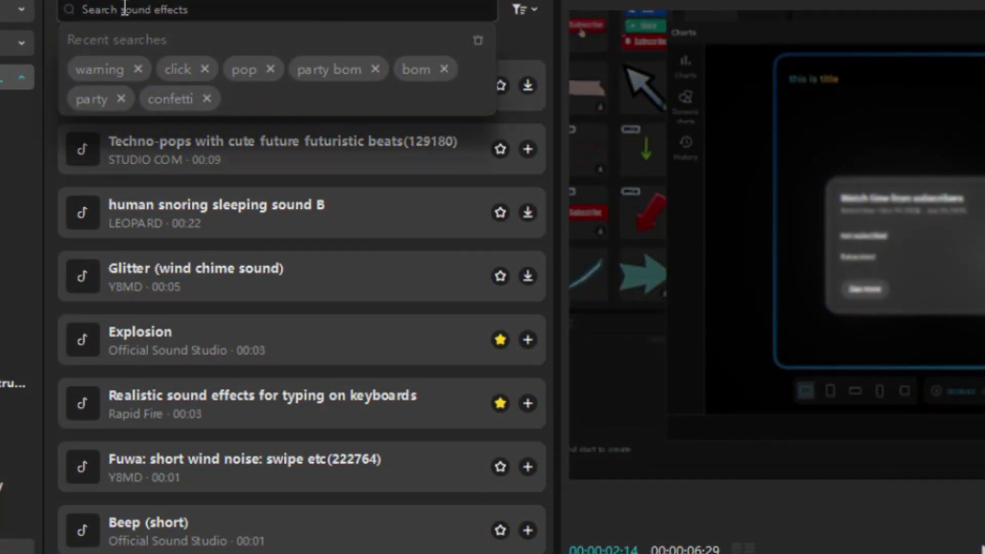
# Search the Sound effects library for 'click'
pyautogui.write('click')
pyautogui.press('Return')
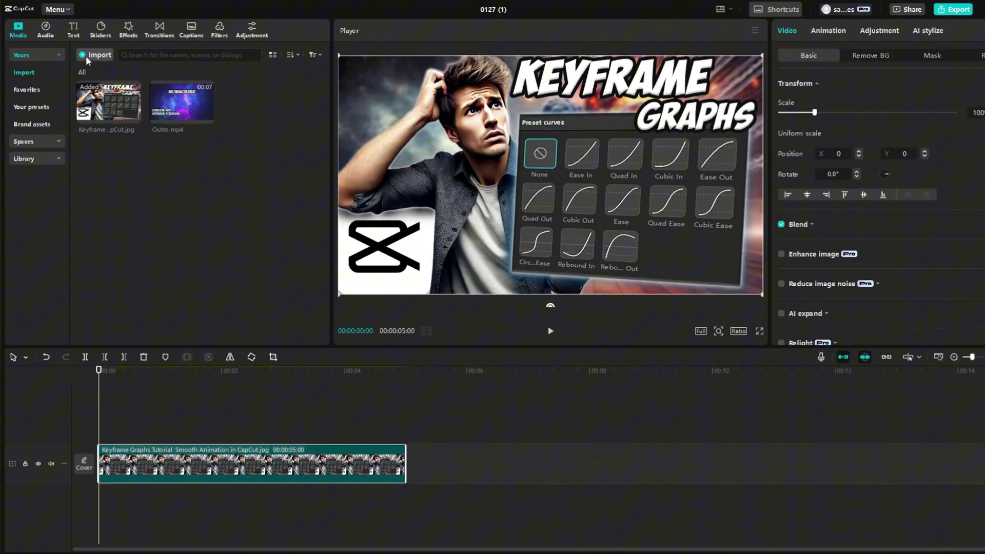
# Apply the Flame Frame effect to the image clip and set its Color to 49
pyautogui.click(132, 35)
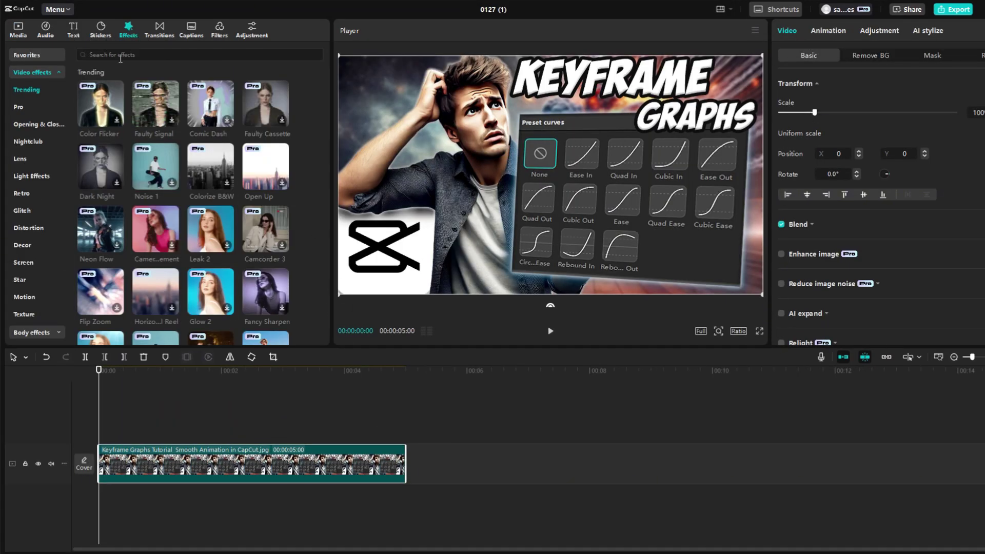
pyautogui.write('flame frame')
pyautogui.press('Return')
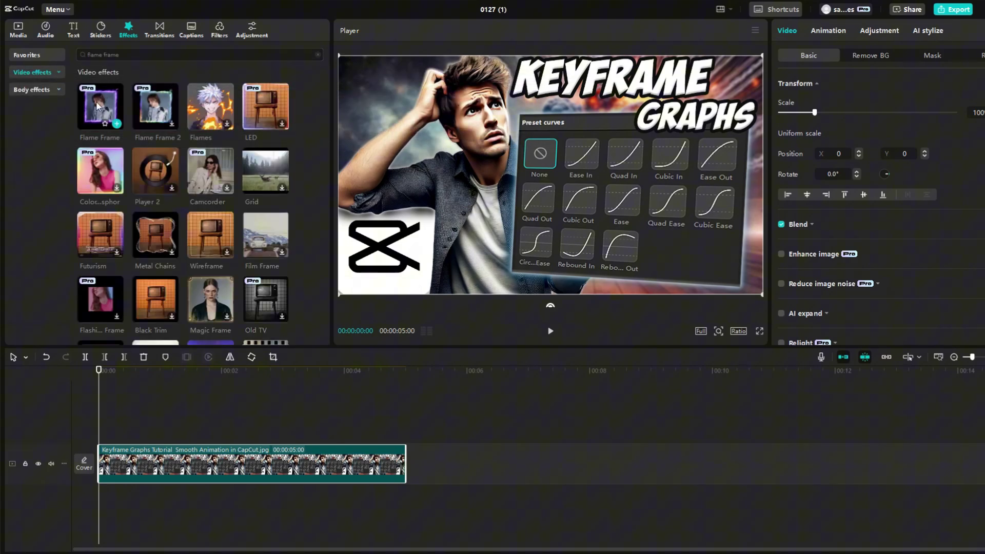
pyautogui.moveTo(111, 172); pyautogui.dragTo(131, 451)
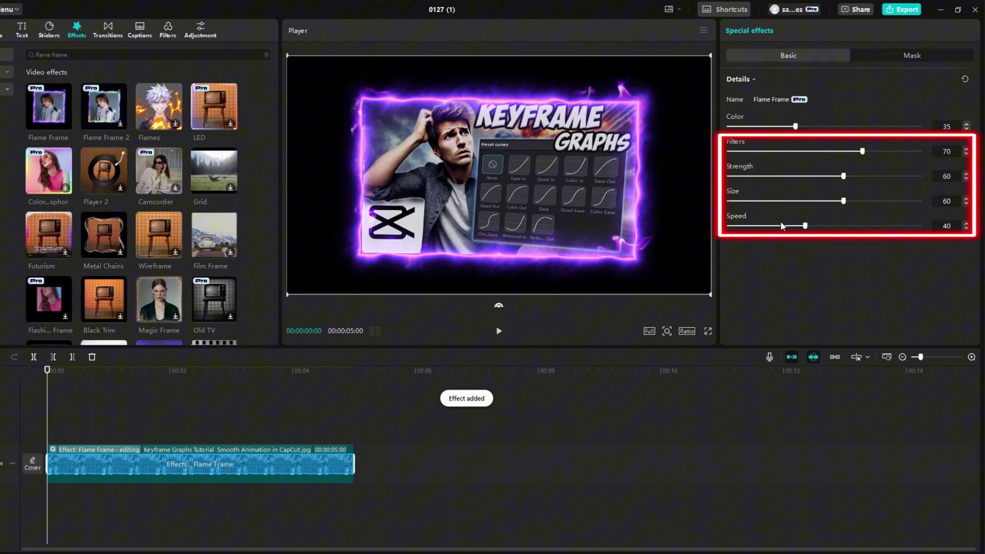
pyautogui.moveTo(796, 127); pyautogui.dragTo(821, 138)
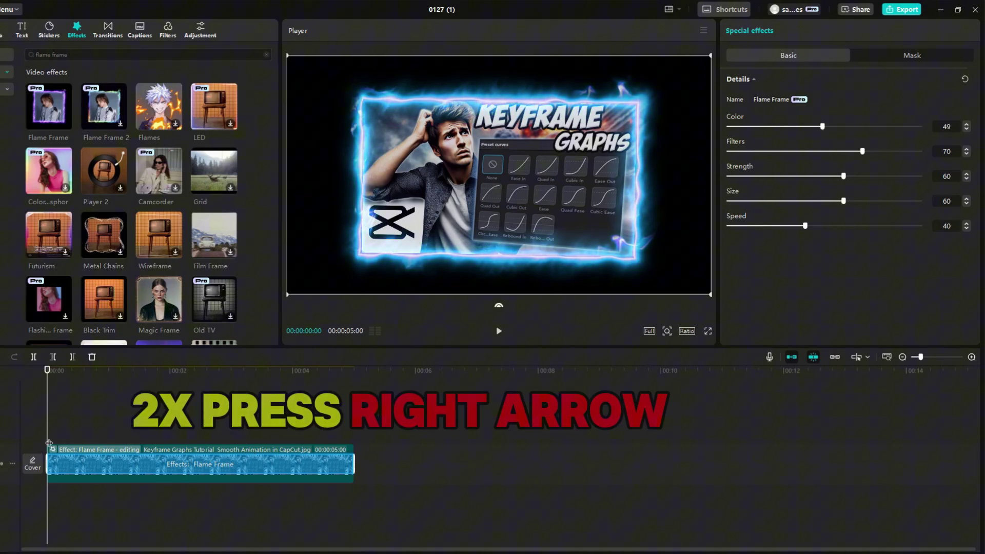
# Keyframe the image clip's scale at 130% at 0:02, then back to 100% at 2:02
pyautogui.click(678, 144)
pyautogui.click(651, 143)
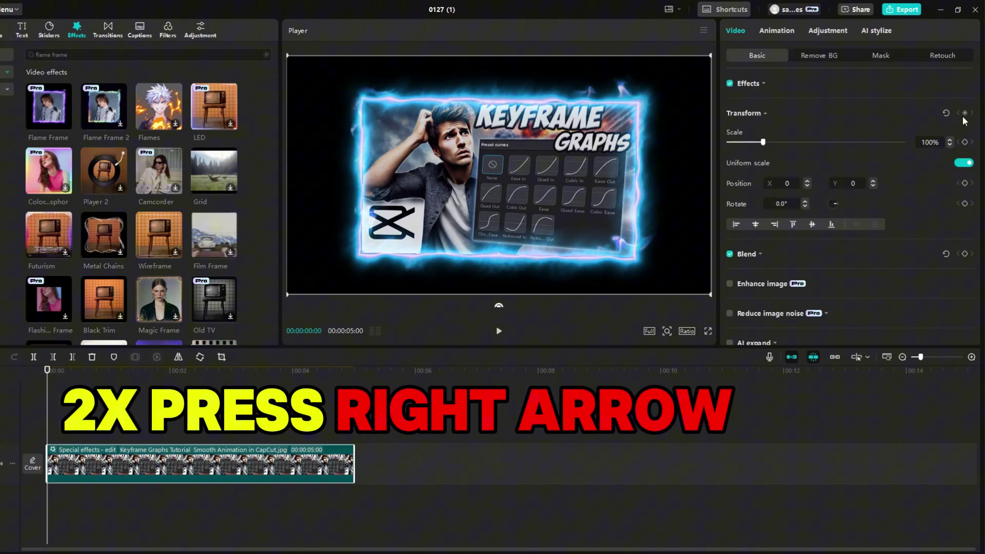
pyautogui.press('Right')
pyautogui.press('Right')
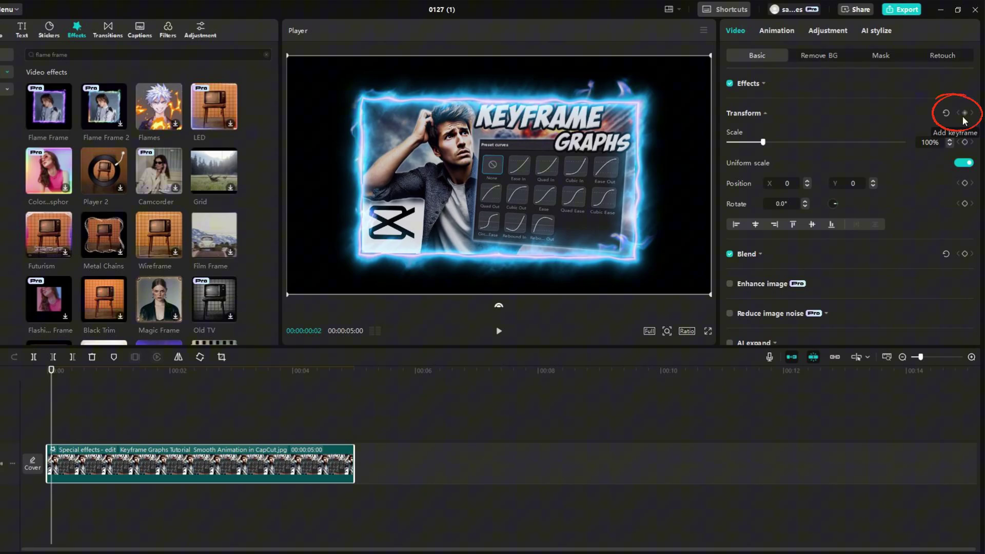
pyautogui.click(964, 117)
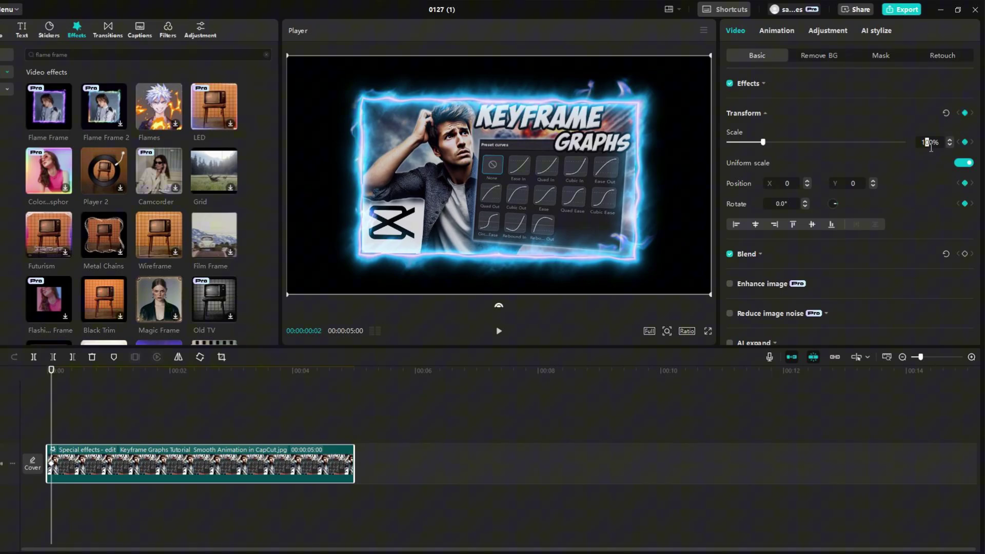
pyautogui.press('Return')
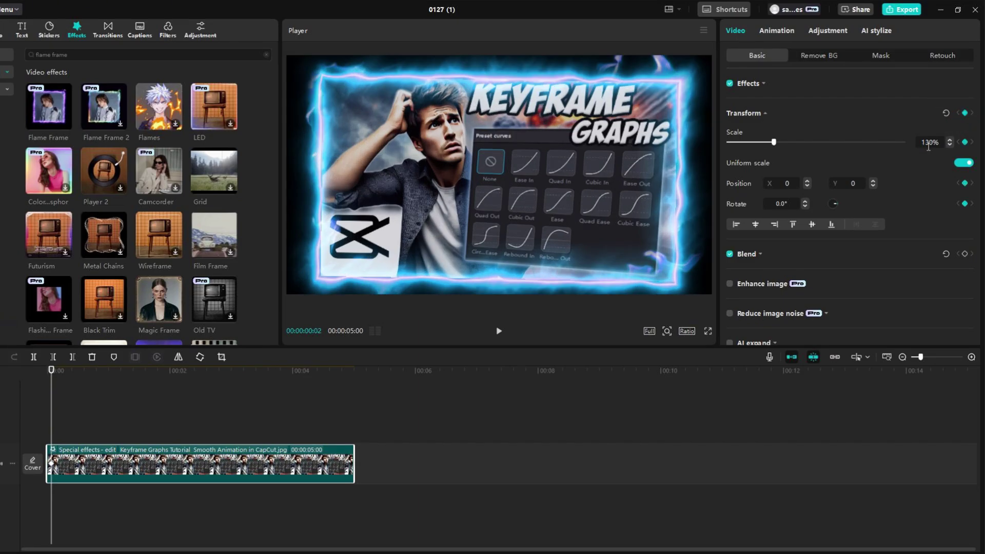
pyautogui.hotkey('shift', 'Right')
pyautogui.hotkey('shift', 'Right')
pyautogui.hotkey('shift', 'Right')
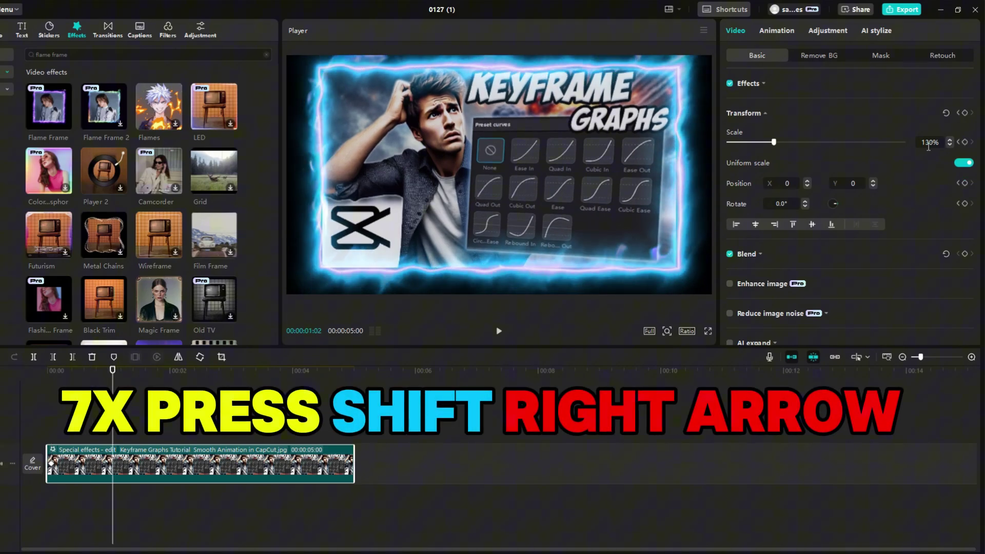
pyautogui.hotkey('shift', 'Right')
pyautogui.hotkey('shift', 'Right')
pyautogui.hotkey('shift', 'Right')
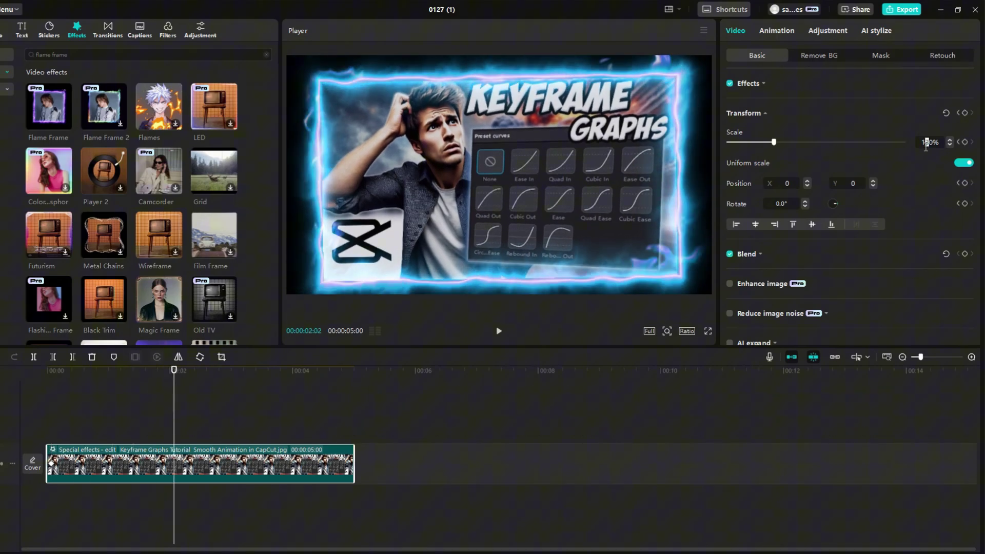
pyautogui.press('Return')
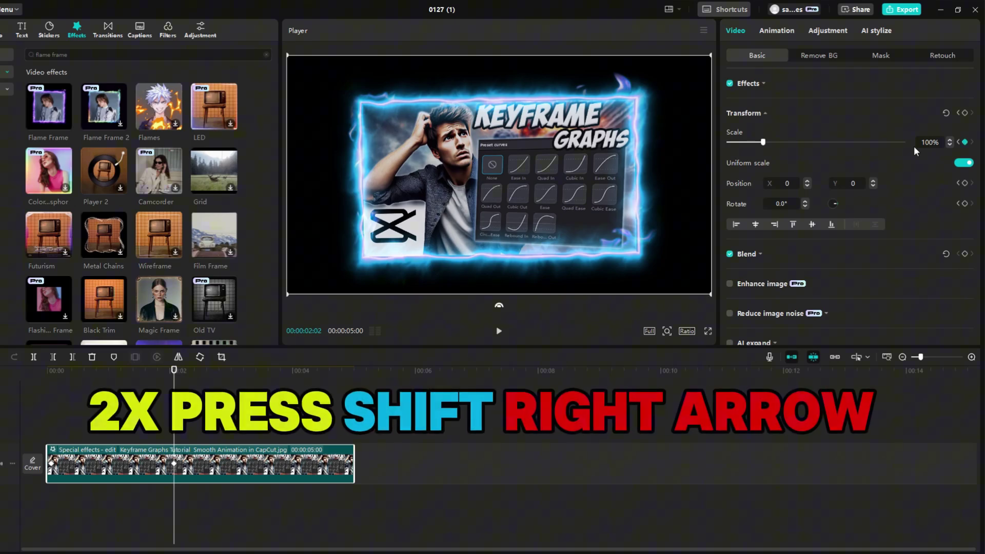
# Hold 100% through 2:22, keyframe 135% scale at the 5:00 end, and play the zoom
pyautogui.hotkey('shift', 'Right')
pyautogui.hotkey('shift', 'Right')
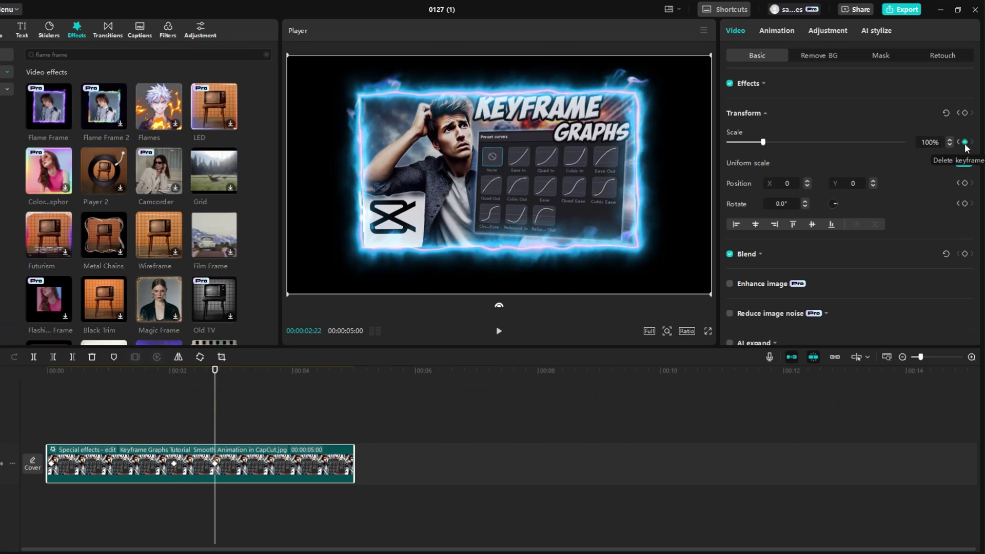
pyautogui.moveTo(219, 422); pyautogui.dragTo(373, 421)
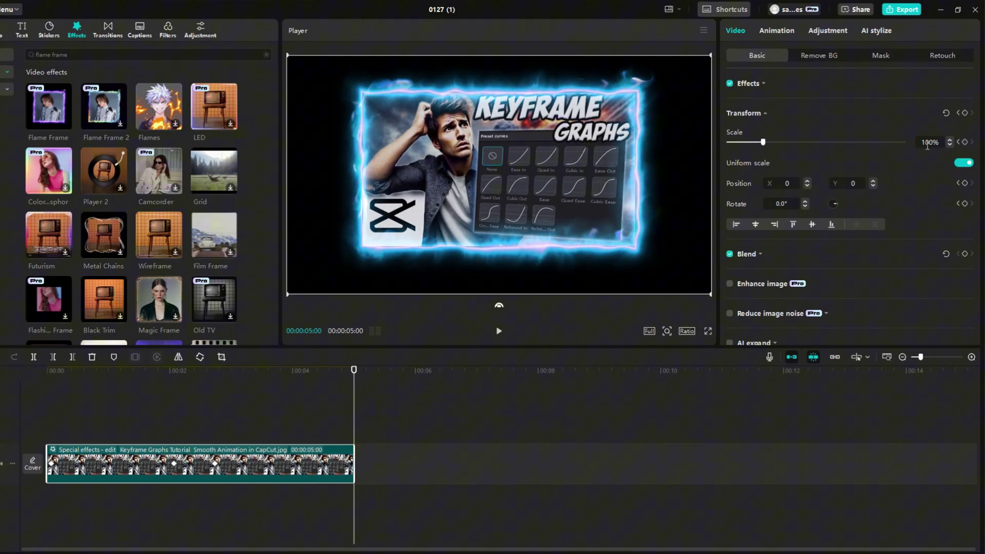
pyautogui.write('135')
pyautogui.press('Return')
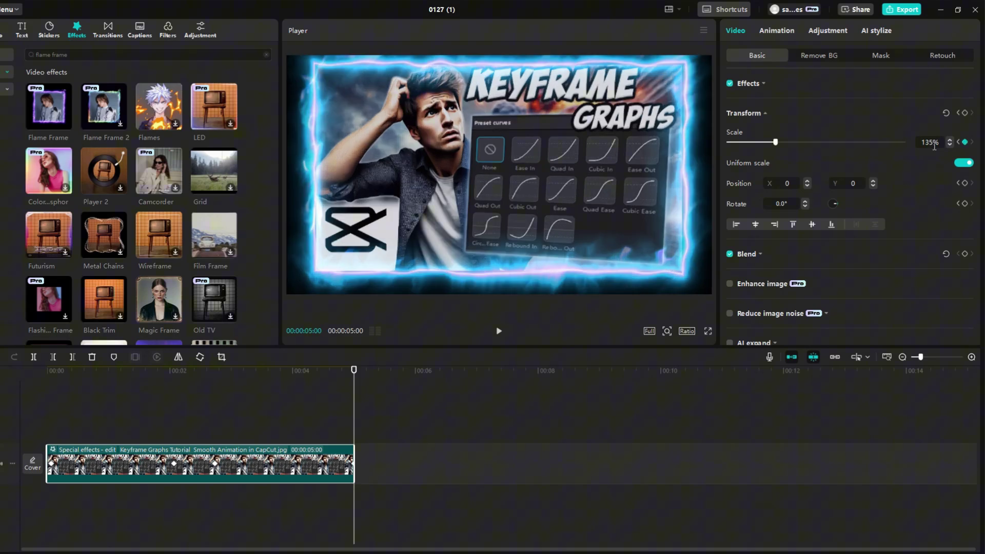
pyautogui.click(258, 430)
pyautogui.click(499, 331)
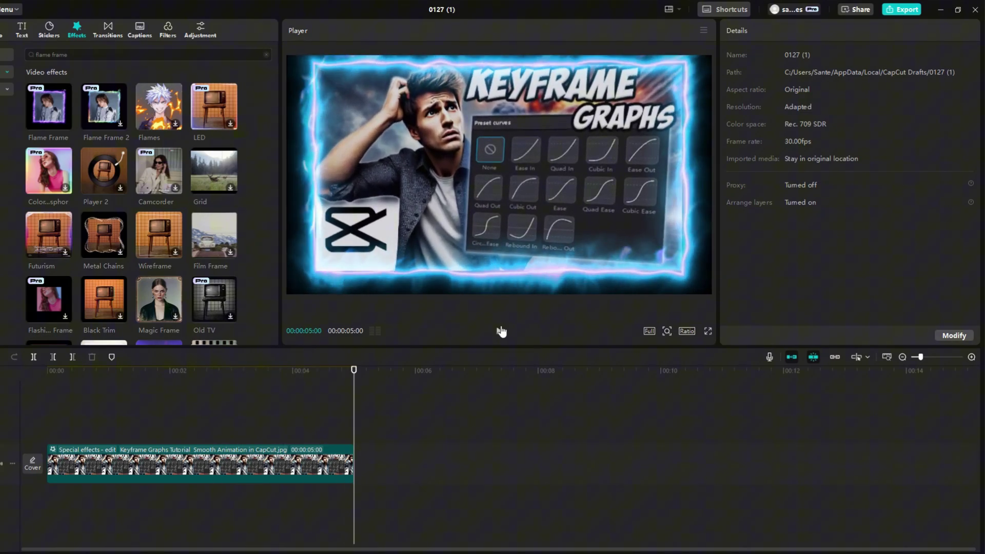
# In the scale keyframe graph, give the first curve segment the Cubic Ease preset and play it
pyautogui.click(500, 331)
pyautogui.click(93, 460)
pyautogui.hotkey('alt', 'k')
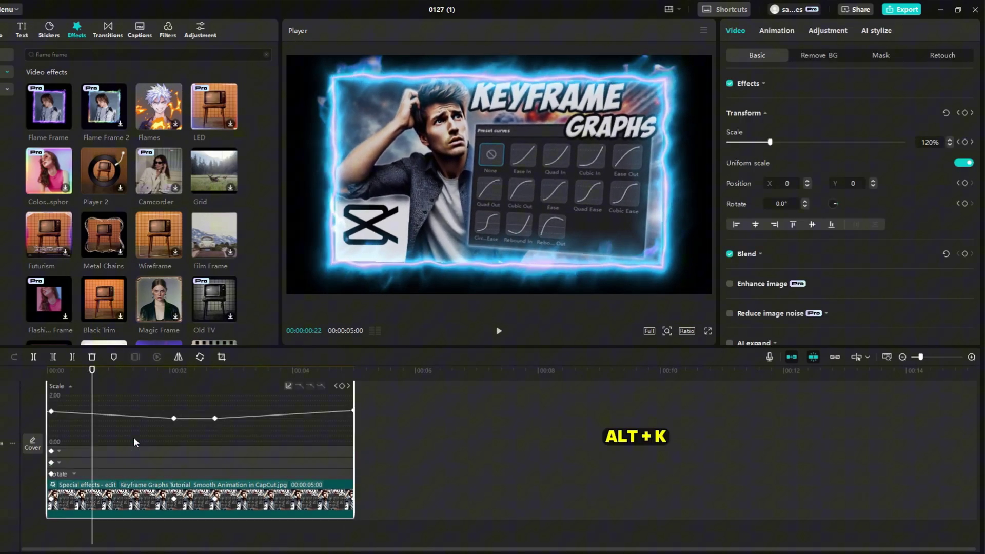
pyautogui.rightClick(140, 420)
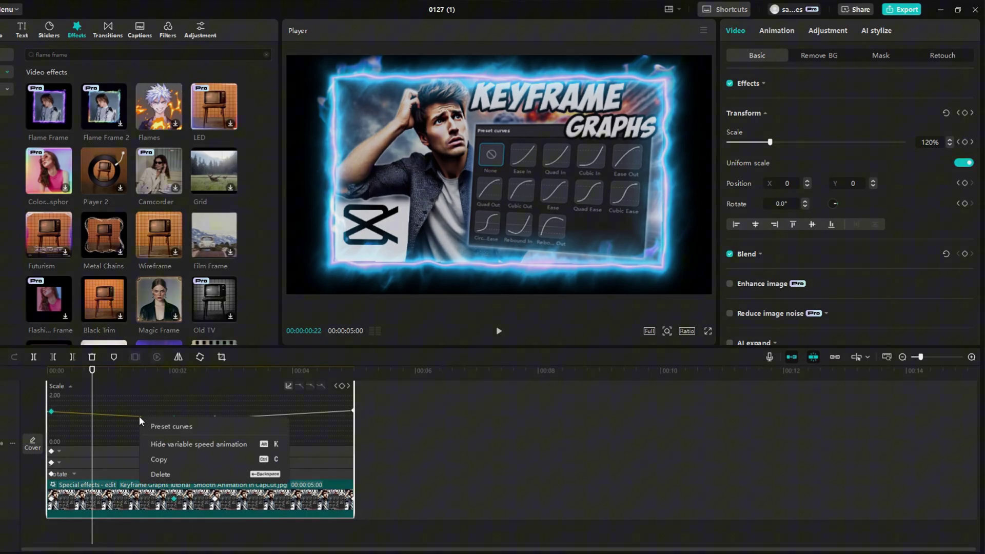
pyautogui.click(185, 426)
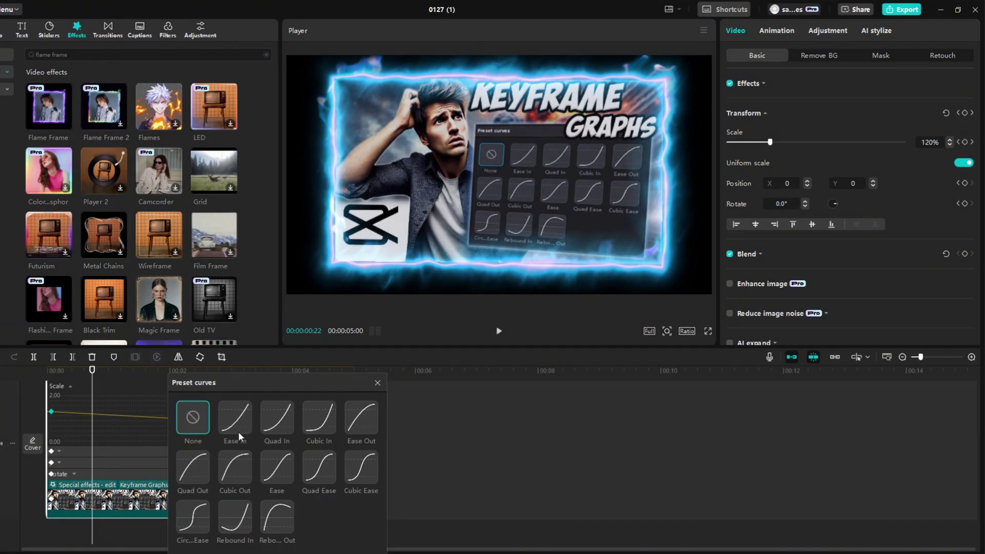
pyautogui.click(368, 479)
pyautogui.press('space')
# Show preset curves for the segment after the keyframe, then replay the eased zoom
pyautogui.moveTo(330, 384); pyautogui.dragTo(443, 384)
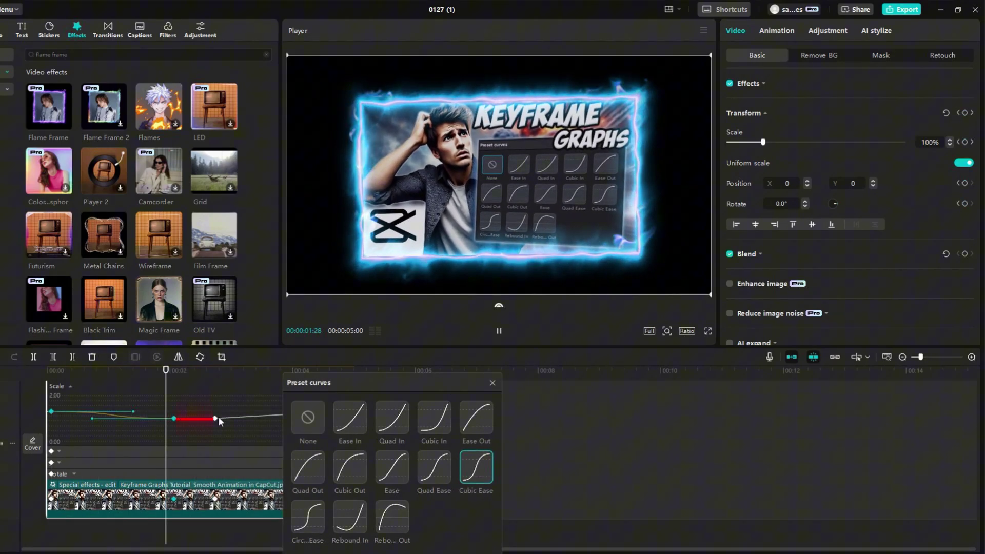
pyautogui.press('space')
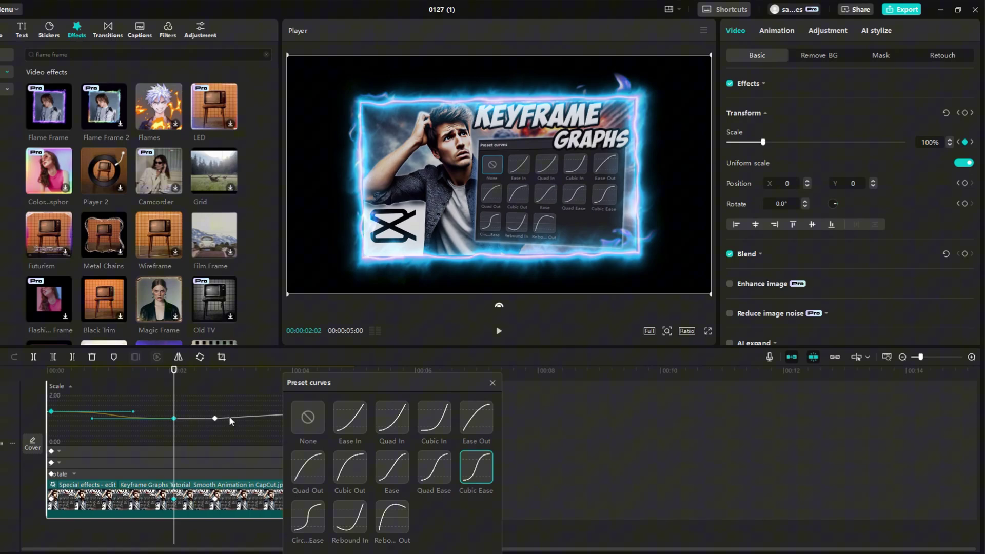
pyautogui.rightClick(230, 421)
pyautogui.click(246, 425)
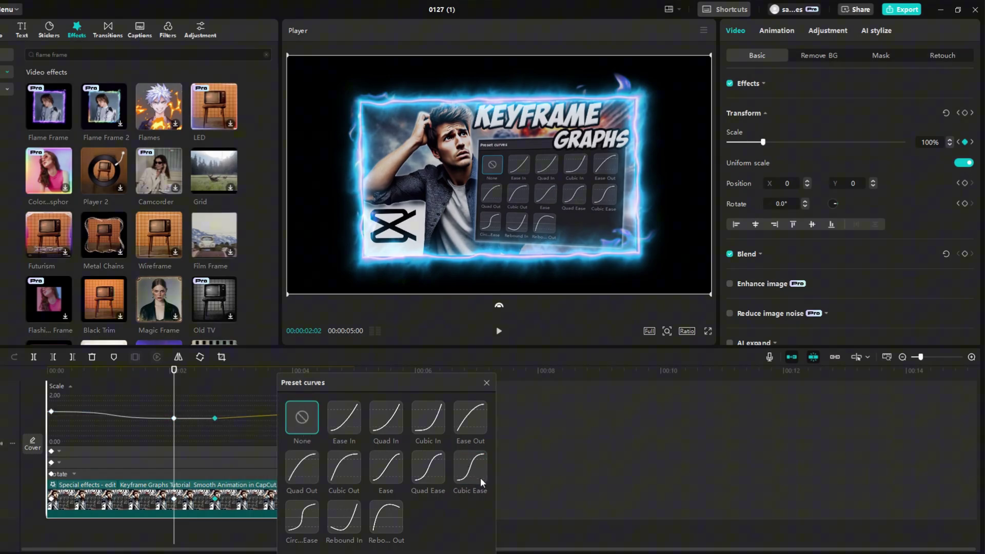
pyautogui.press('space')
pyautogui.click(489, 383)
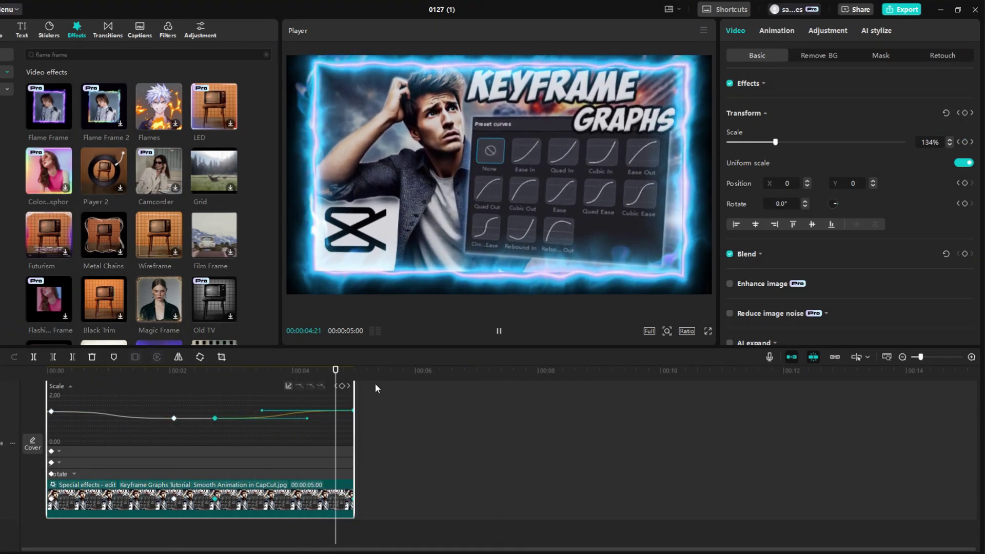
pyautogui.click(498, 331)
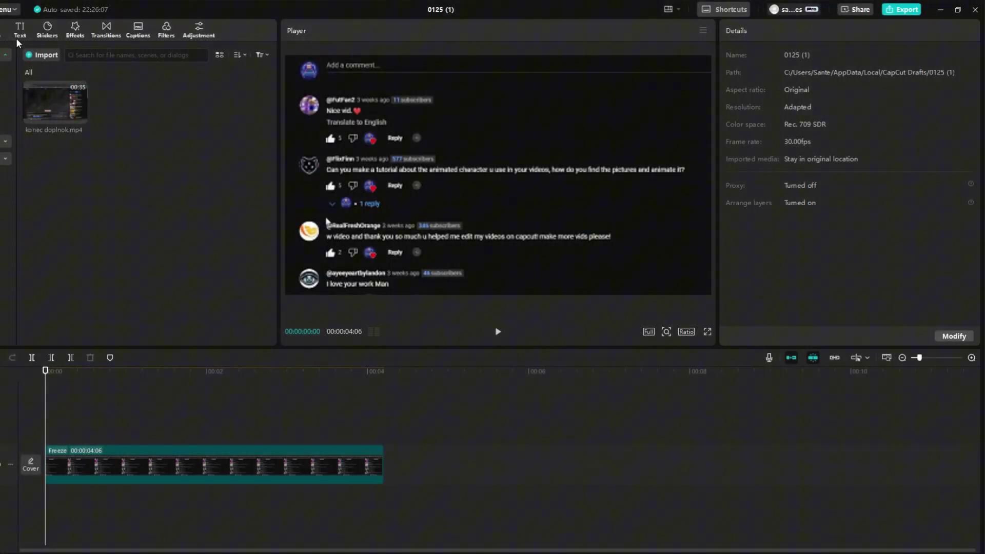
# Add a default text clip and delete its placeholder wording
pyautogui.click(23, 32)
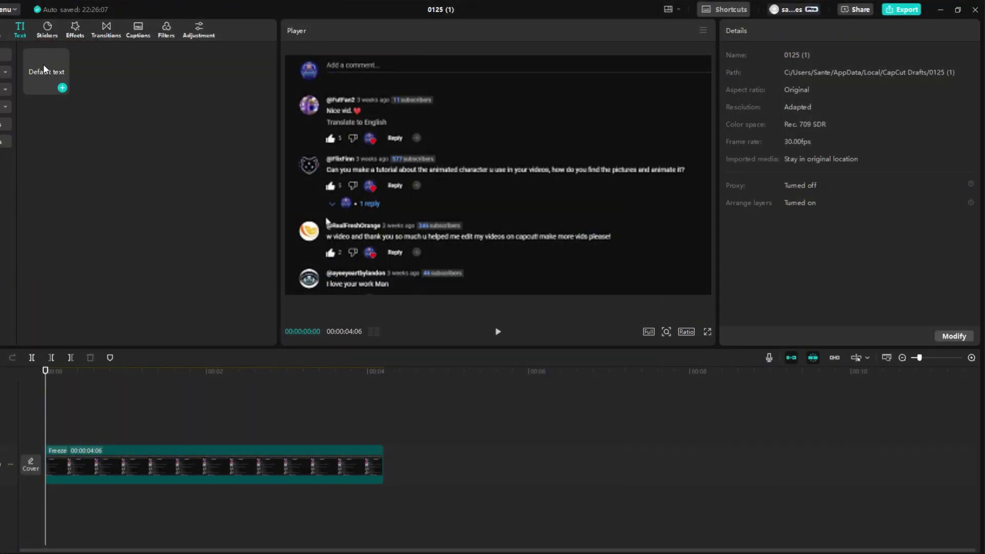
pyautogui.click(62, 88)
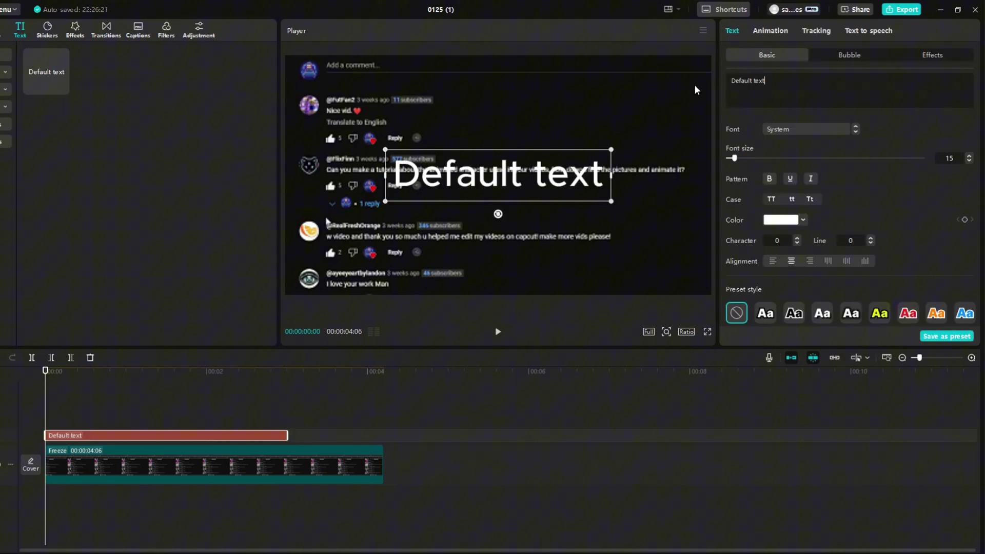
pyautogui.hotkey('ctrl', 'a')
pyautogui.press('BackSpace')
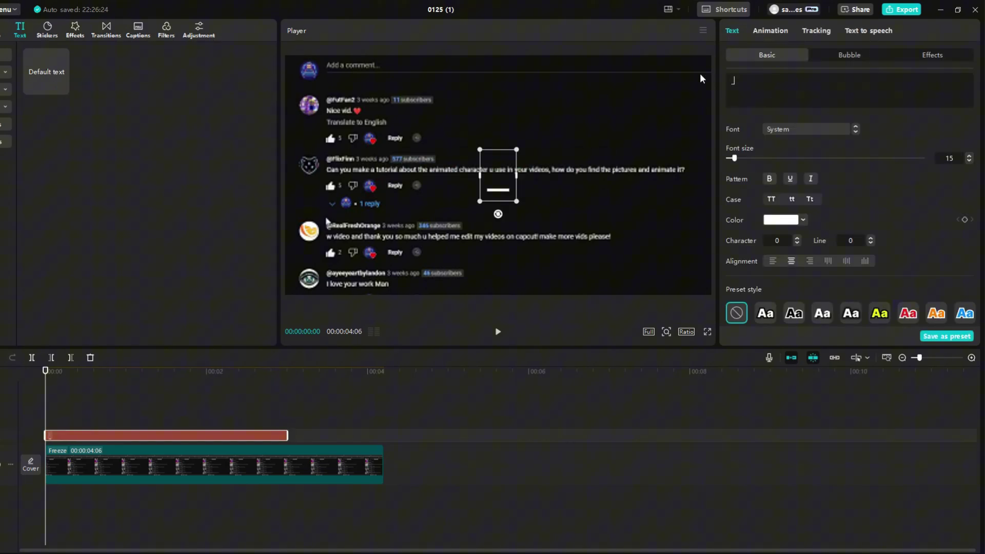
# Unlink width and height and stretch the text bar to 1600% width
pyautogui.moveTo(288, 435); pyautogui.dragTo(384, 436)
pyautogui.scroll(-5, 872, 205)
pyautogui.click(964, 190)
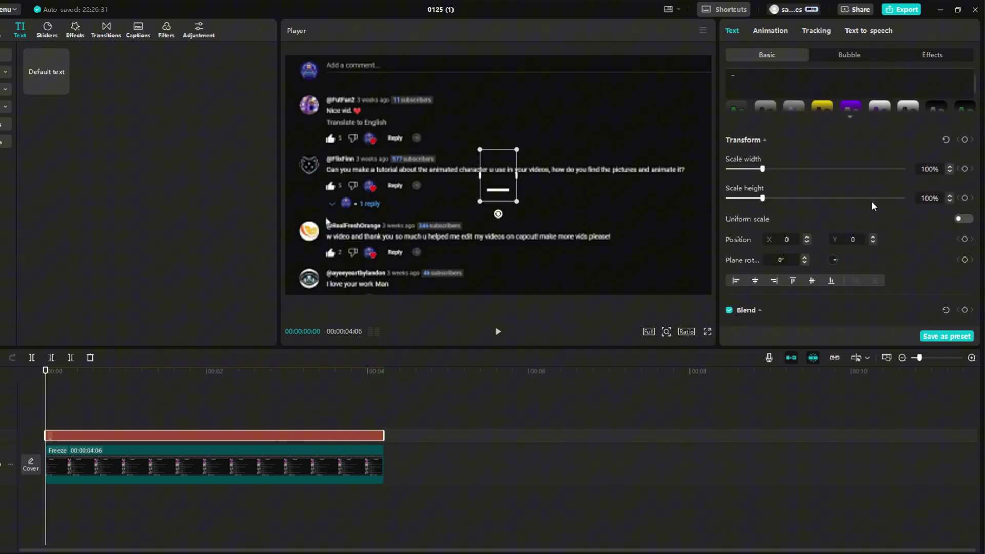
pyautogui.write('1600')
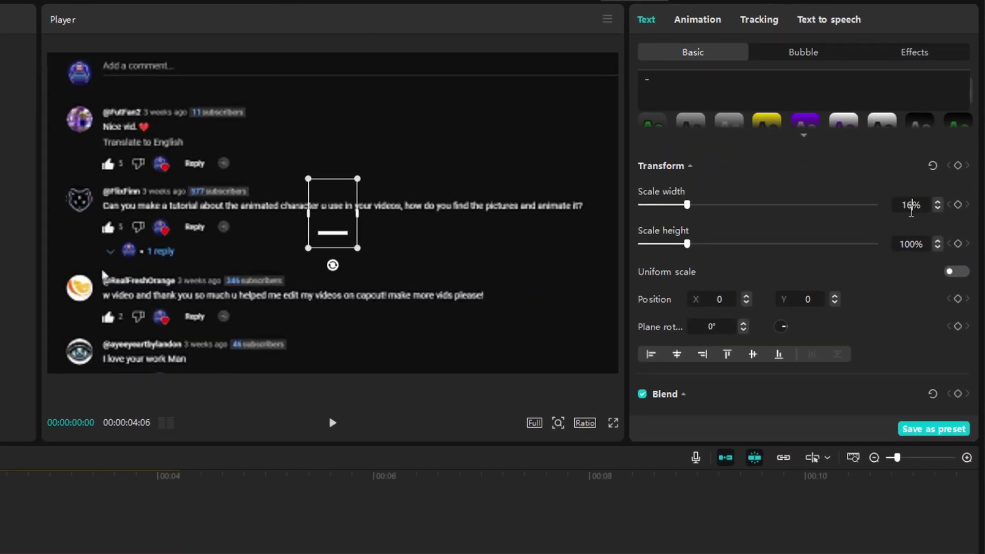
pyautogui.press('Return')
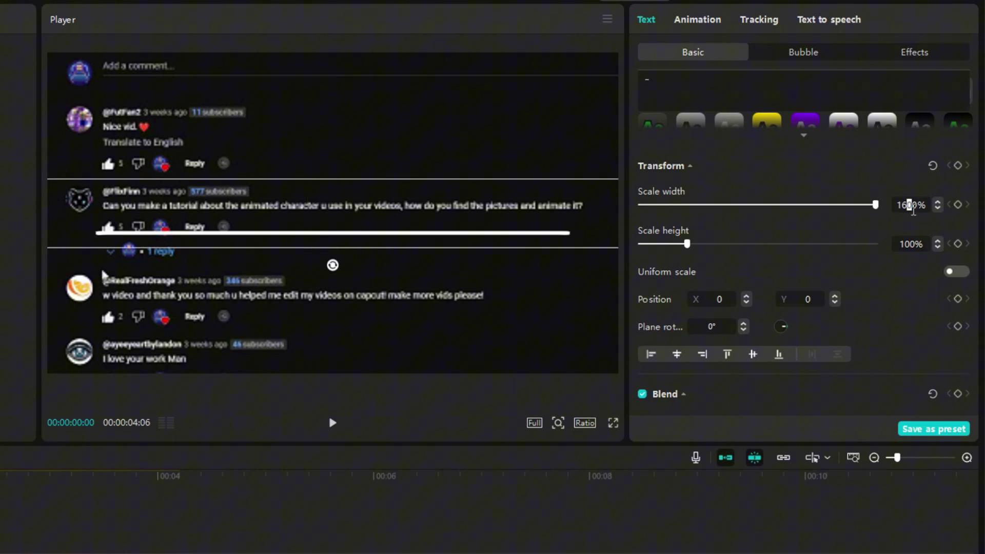
# Move the stretched white bar to sit just beneath the animation-tutorial comment
pyautogui.moveTo(226, 237); pyautogui.dragTo(117, 212)
pyautogui.scroll(5, 116, 208)
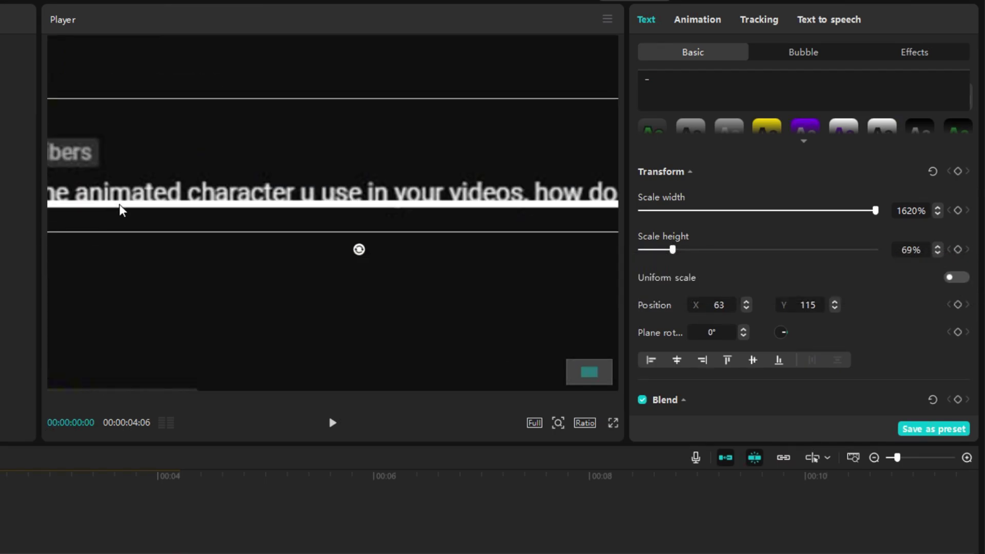
pyautogui.hscroll(-5, 123, 205)
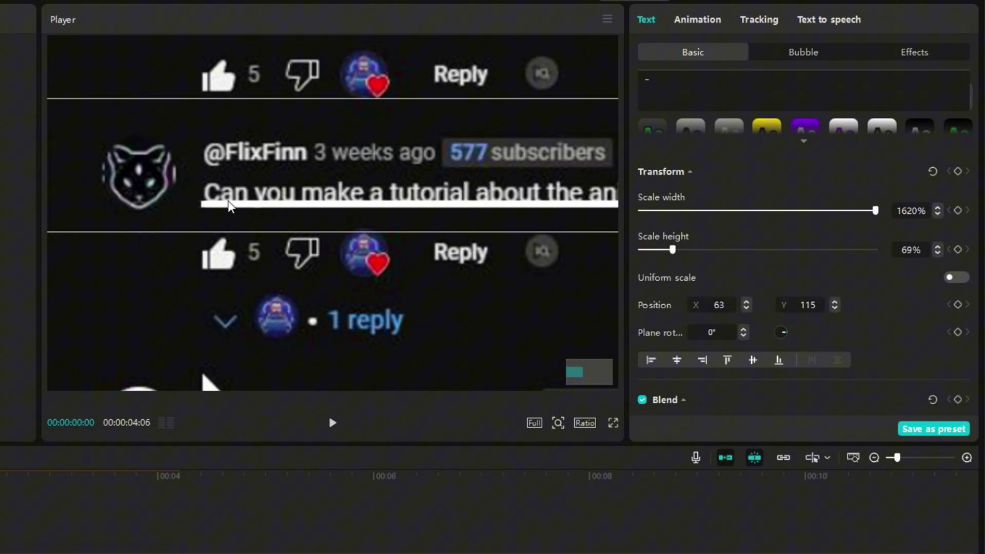
pyautogui.moveTo(228, 205); pyautogui.dragTo(226, 229)
pyautogui.scroll(-5, 226, 229)
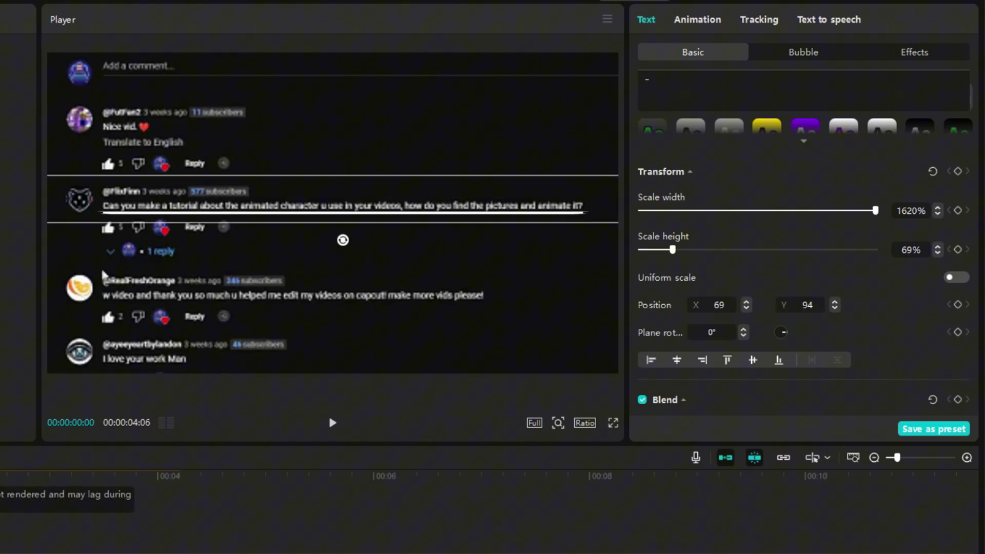
# Turn the underline text clip into a compound clip
pyautogui.click(79, 443)
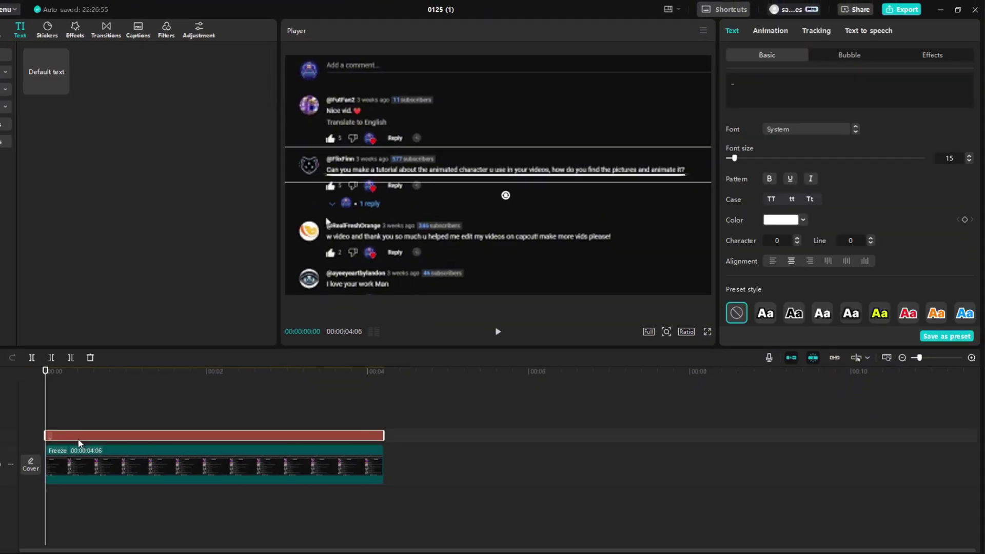
pyautogui.rightClick(79, 443)
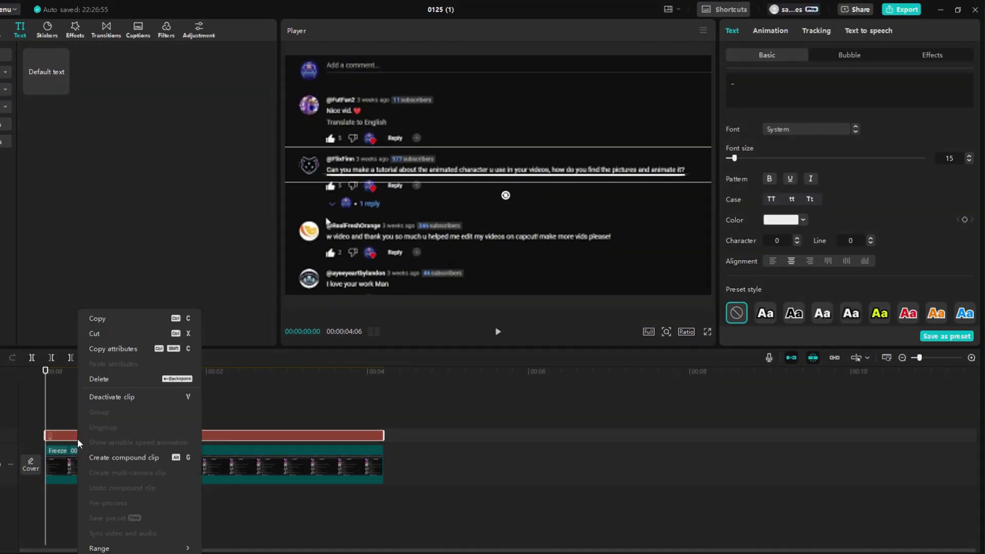
pyautogui.click(99, 456)
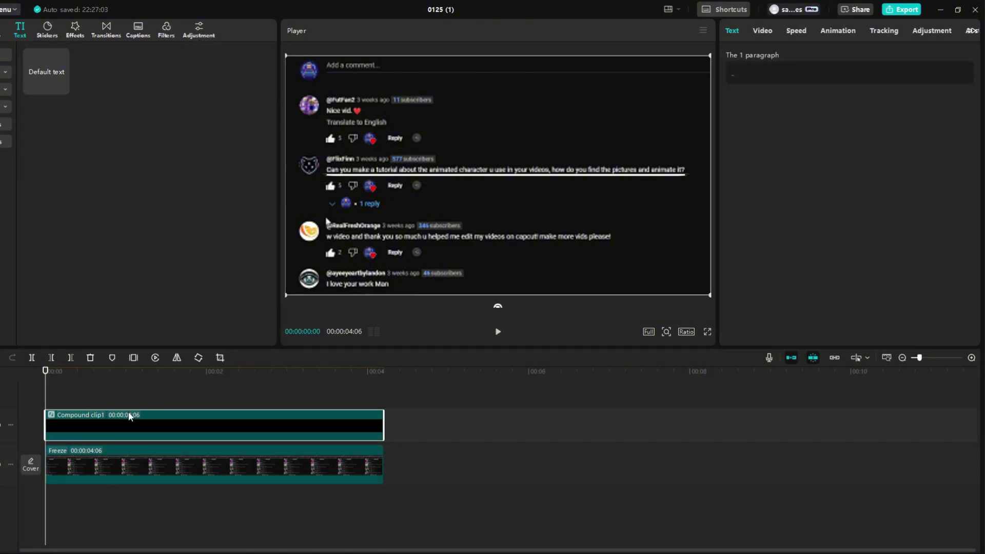
# Search effects for 'glow' and apply Glow 2 to the compound clip
pyautogui.click(76, 37)
pyautogui.click(125, 54)
pyautogui.write('glow')
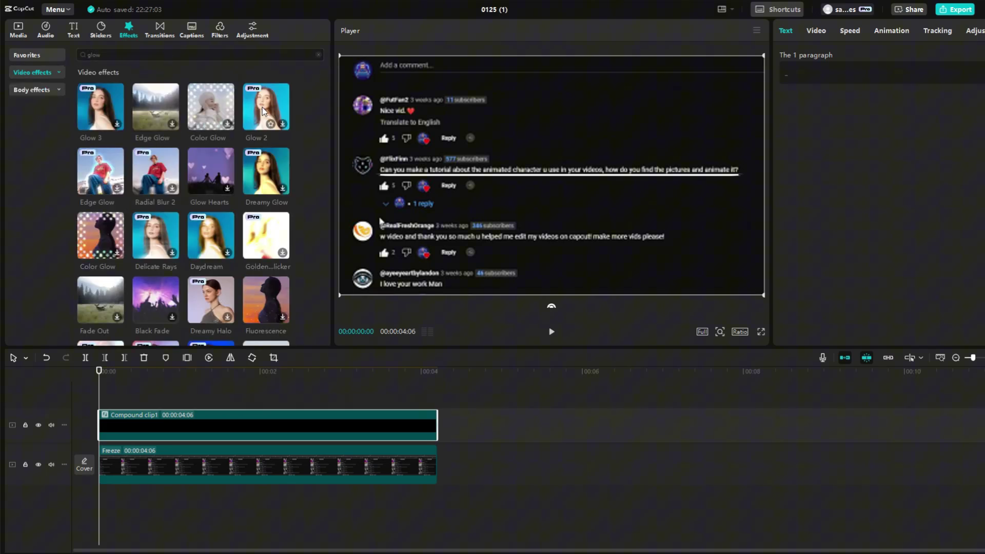
pyautogui.moveTo(264, 111); pyautogui.dragTo(154, 426)
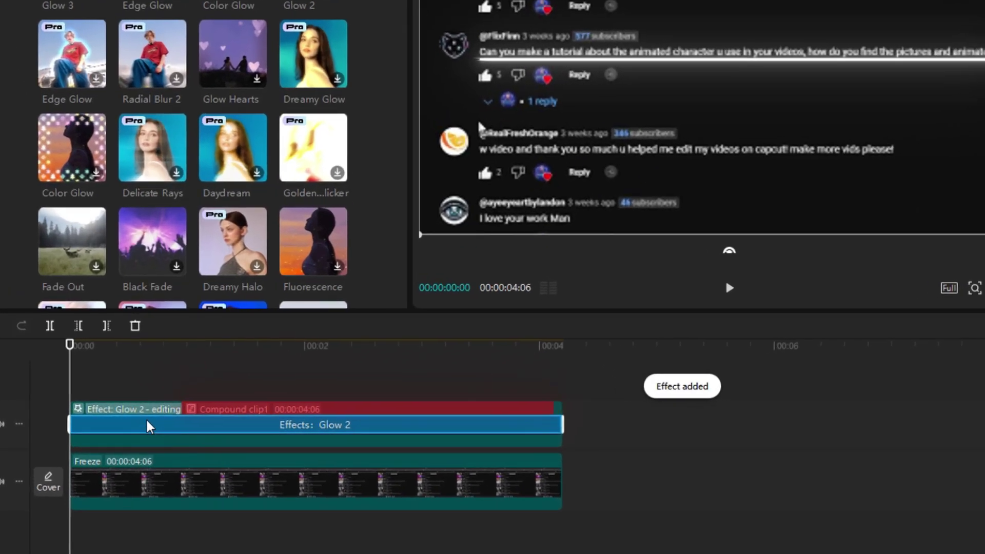
# Inside the compound clip, set the underline text colour to blue 0780F0
pyautogui.doubleClick(325, 410)
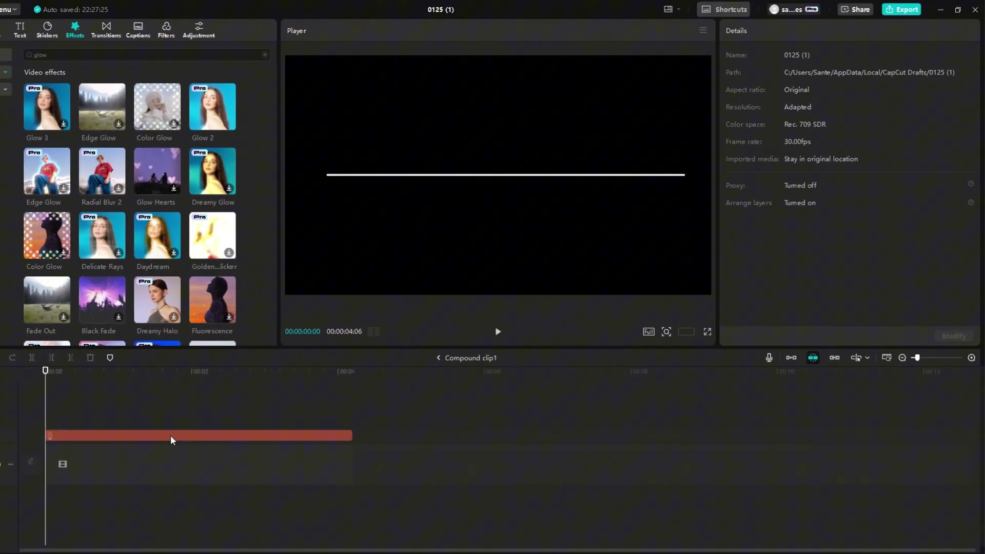
pyautogui.click(254, 440)
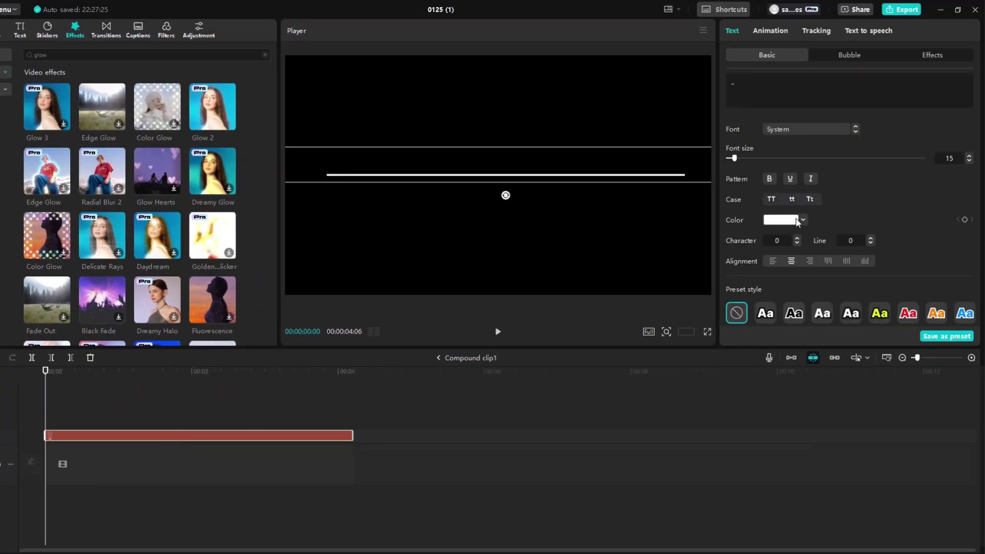
pyautogui.click(797, 222)
pyautogui.moveTo(812, 312); pyautogui.dragTo(822, 312)
pyautogui.click(856, 238)
pyautogui.click(440, 358)
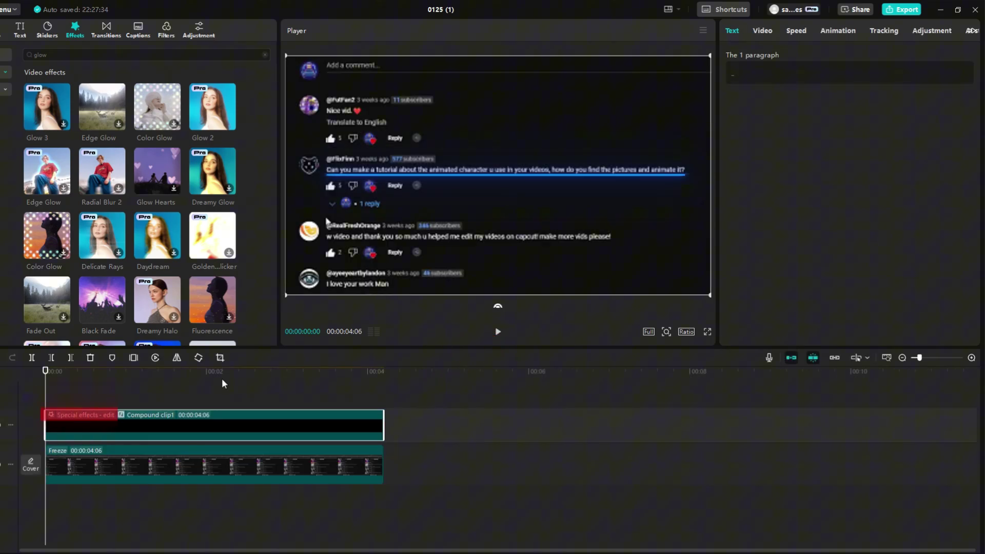
# Check the Glow 2 settings (Glow 28, Size 19) and show the compound clip's Video settings
pyautogui.click(76, 418)
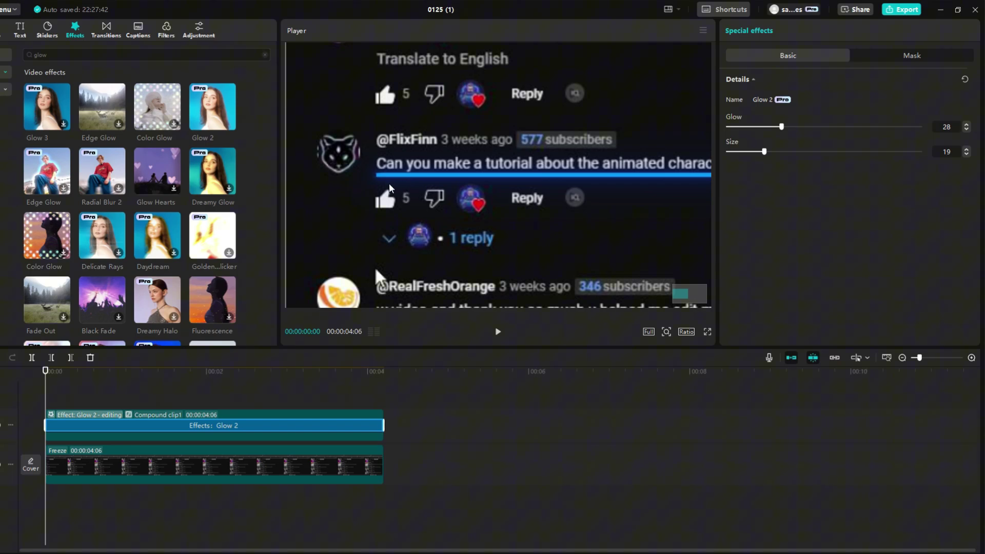
pyautogui.click(69, 400)
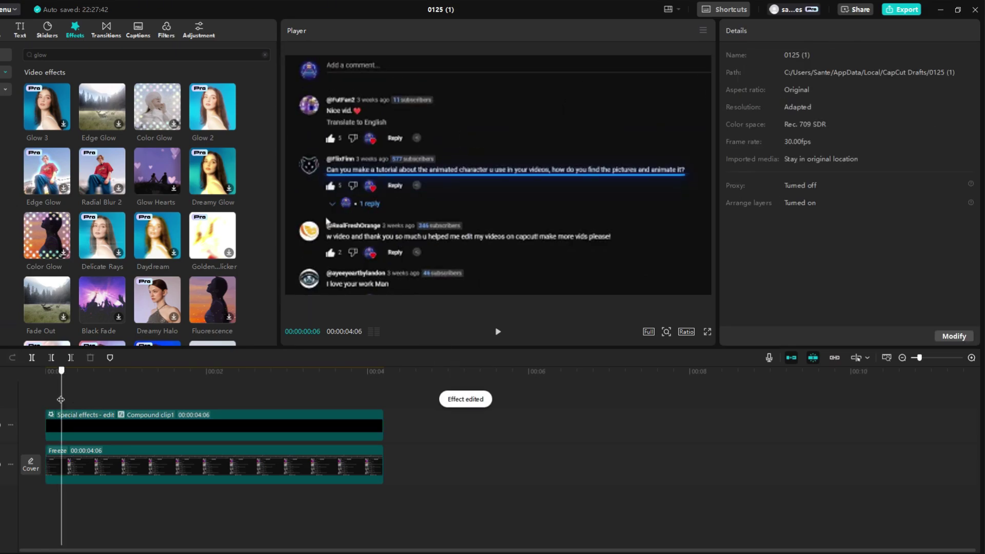
pyautogui.click(71, 431)
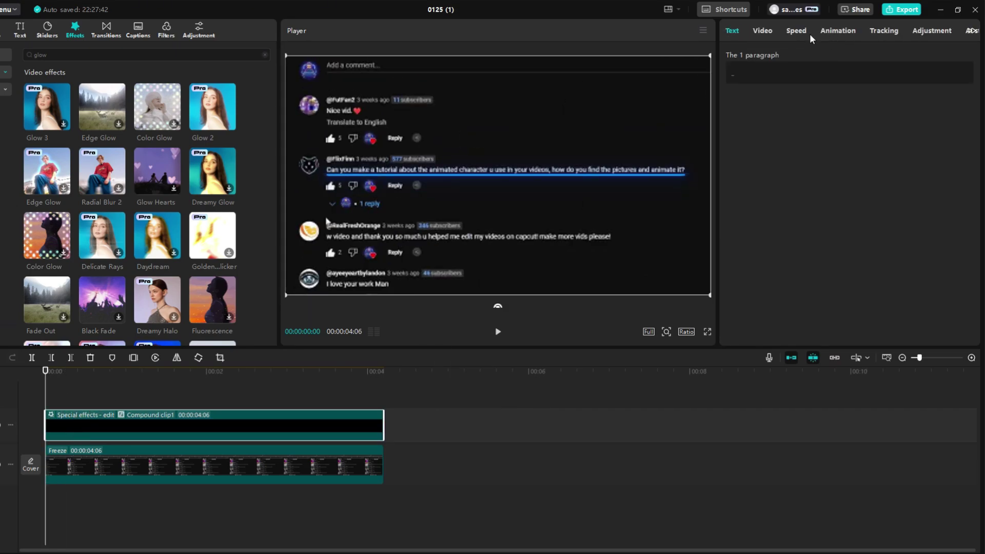
pyautogui.click(771, 34)
# Add a Split mask rotated to -90° and slide its line left to hide the underline
pyautogui.click(880, 56)
pyautogui.click(739, 102)
pyautogui.click(742, 131)
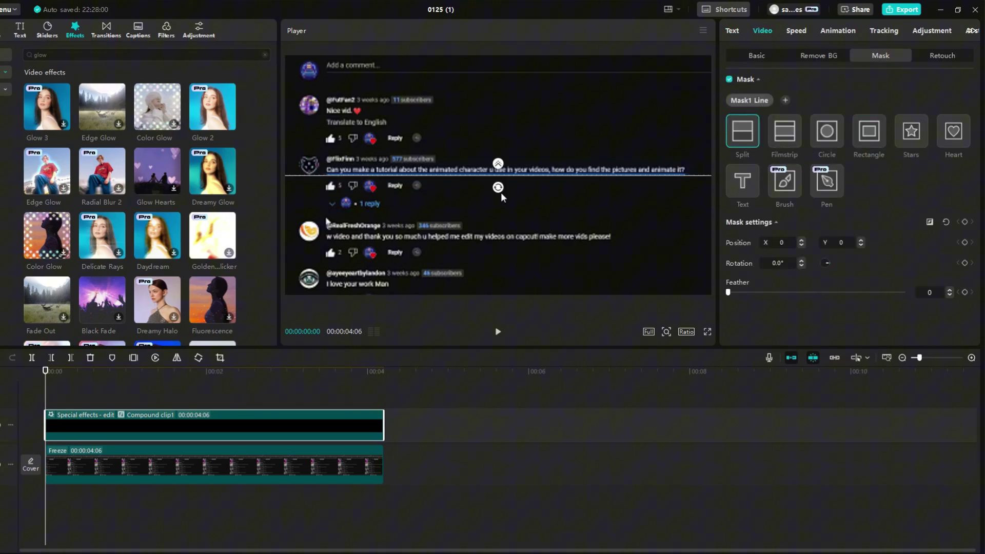
pyautogui.moveTo(498, 189); pyautogui.dragTo(513, 175)
pyautogui.moveTo(501, 224); pyautogui.dragTo(324, 223)
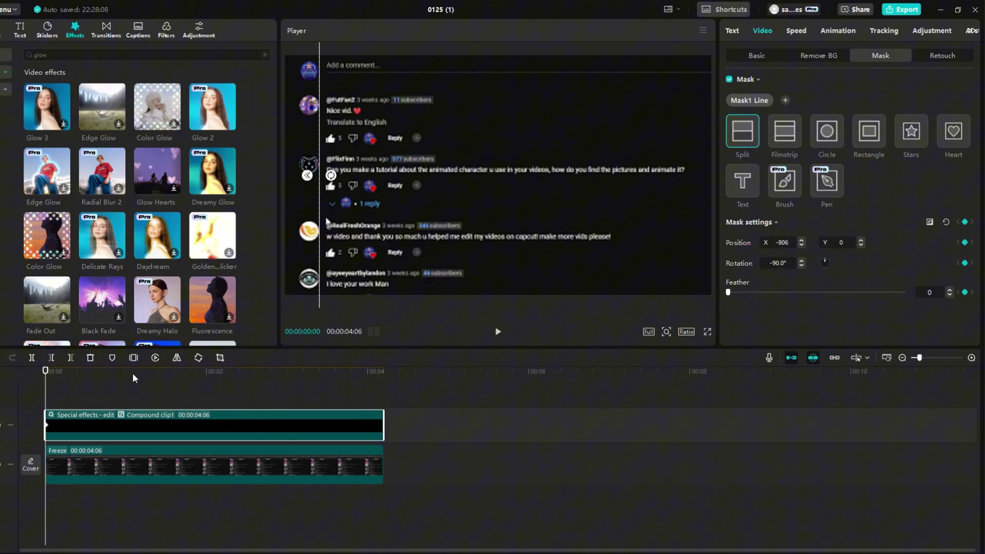
# At 00:00:01:13, slide the split line right so the underline is fully revealed
pyautogui.moveTo(135, 375); pyautogui.dragTo(161, 375)
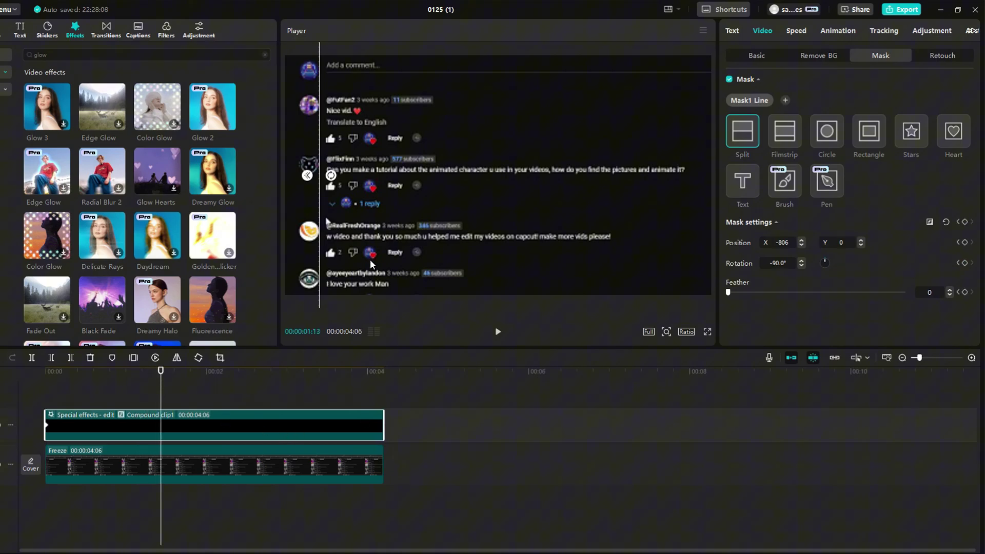
pyautogui.moveTo(322, 212); pyautogui.dragTo(690, 174)
pyautogui.click(498, 332)
pyautogui.click(104, 425)
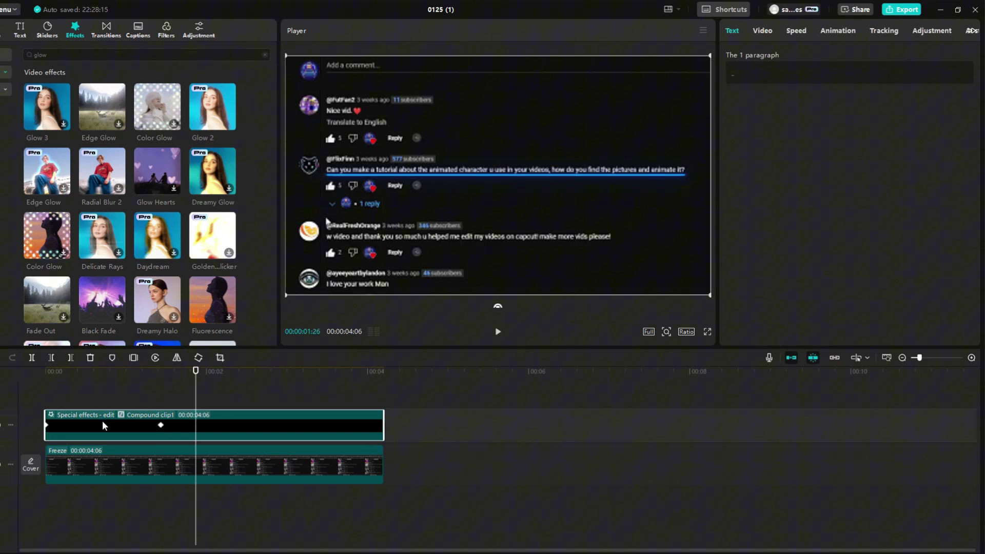
# Apply the Quad In preset curve to the mask keyframe curve and play the wipe
pyautogui.hotkey('alt', 'k')
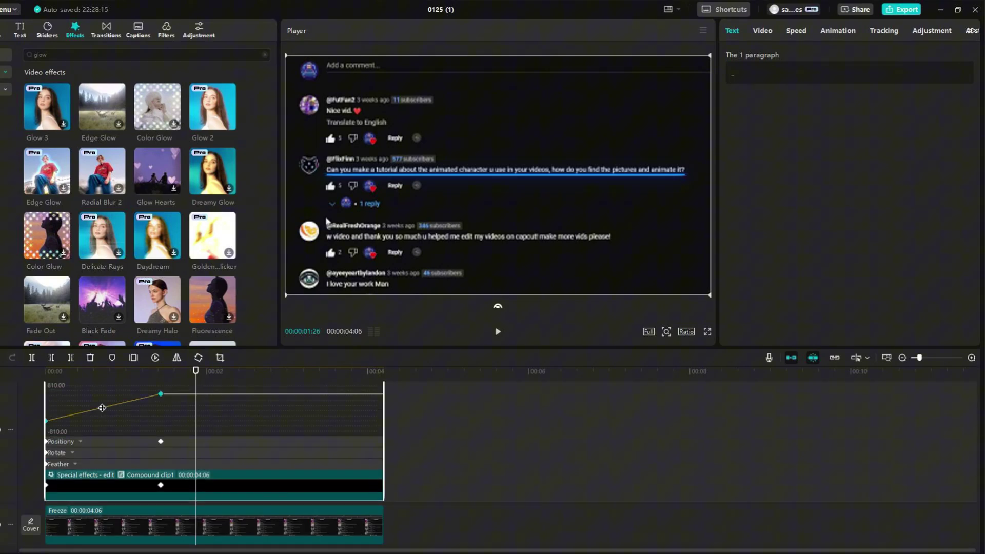
pyautogui.rightClick(102, 414)
pyautogui.click(139, 419)
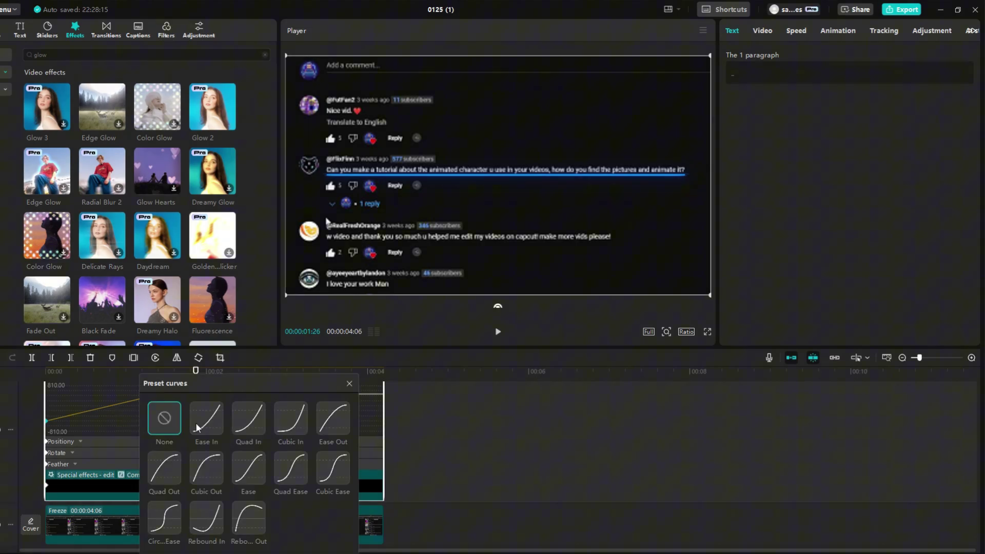
pyautogui.click(248, 422)
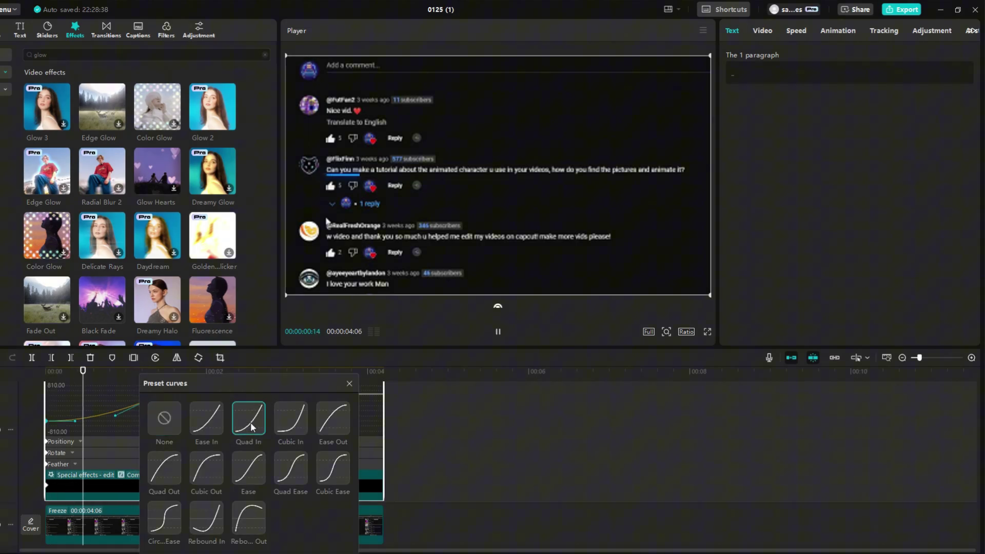
pyautogui.click(349, 383)
pyautogui.click(549, 303)
pyautogui.click(497, 331)
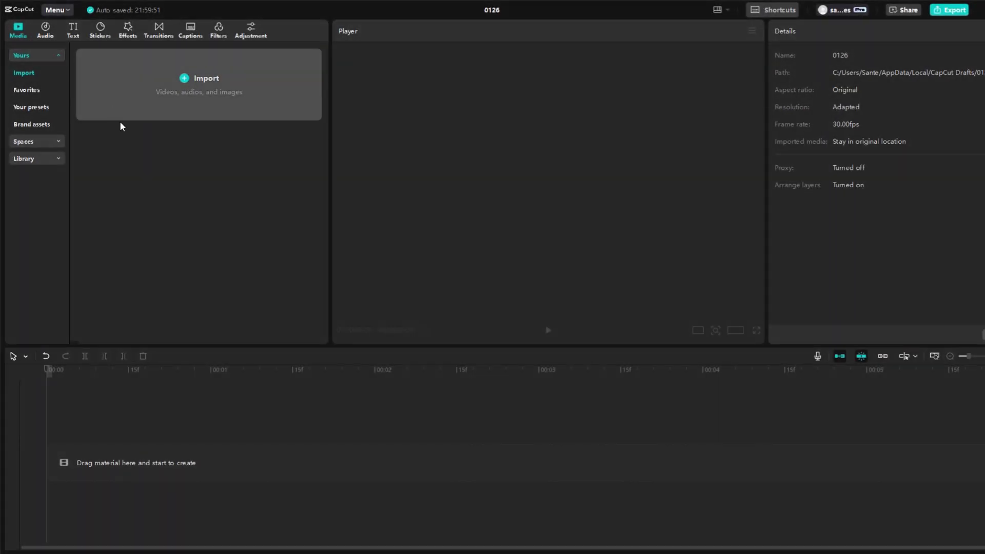
# Open Stickers > Charts, switch to a Pie chart, and clear all its sample data
pyautogui.click(101, 30)
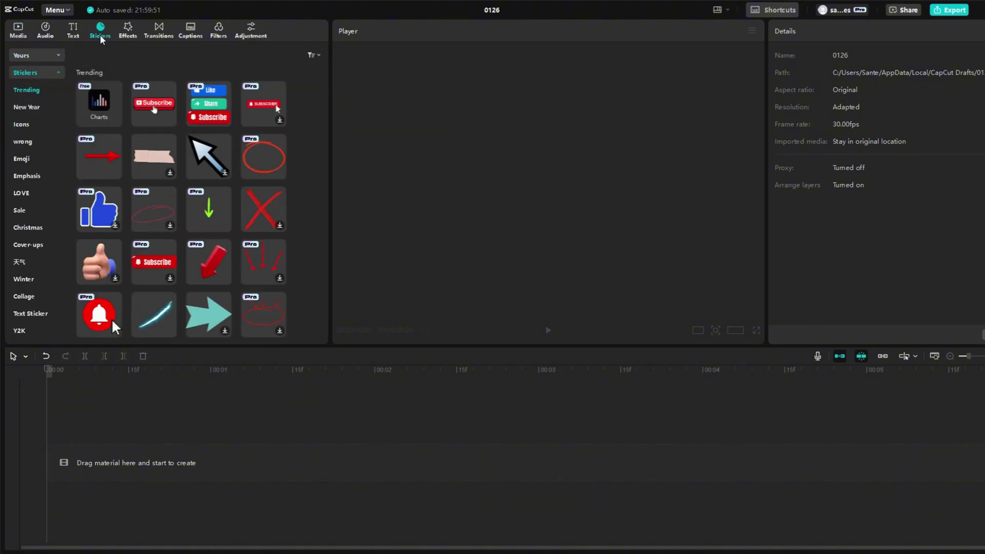
pyautogui.click(101, 106)
pyautogui.moveTo(281, 205)
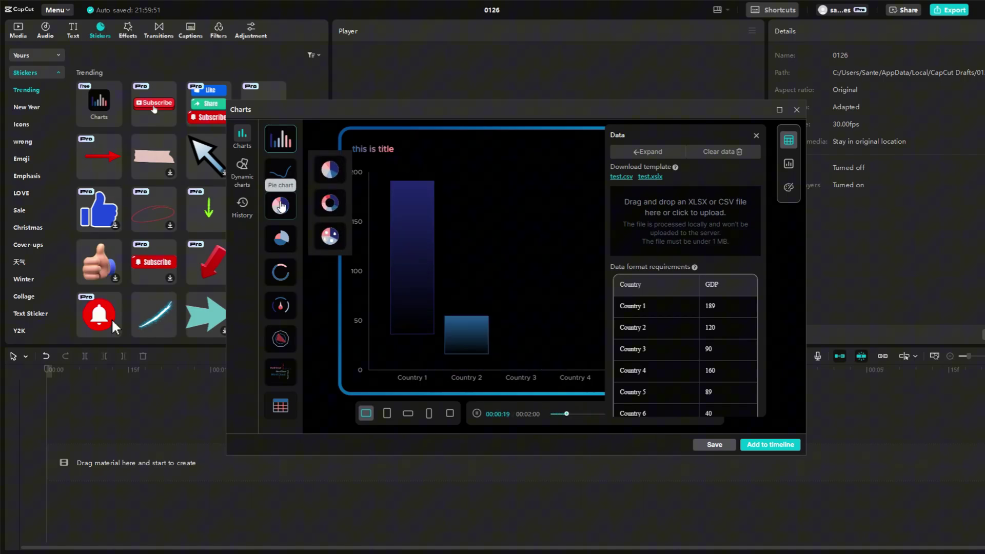
pyautogui.click(330, 169)
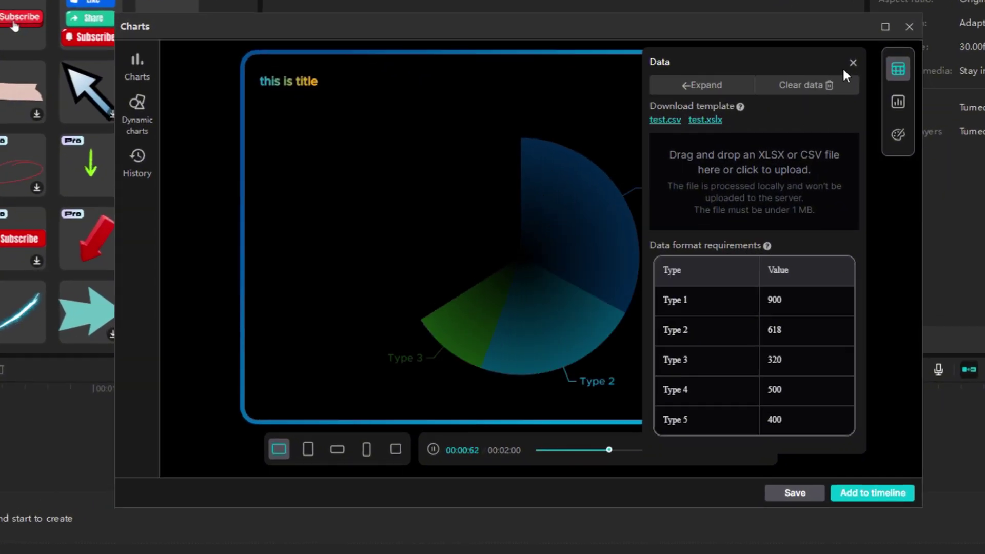
pyautogui.click(784, 101)
pyautogui.click(752, 149)
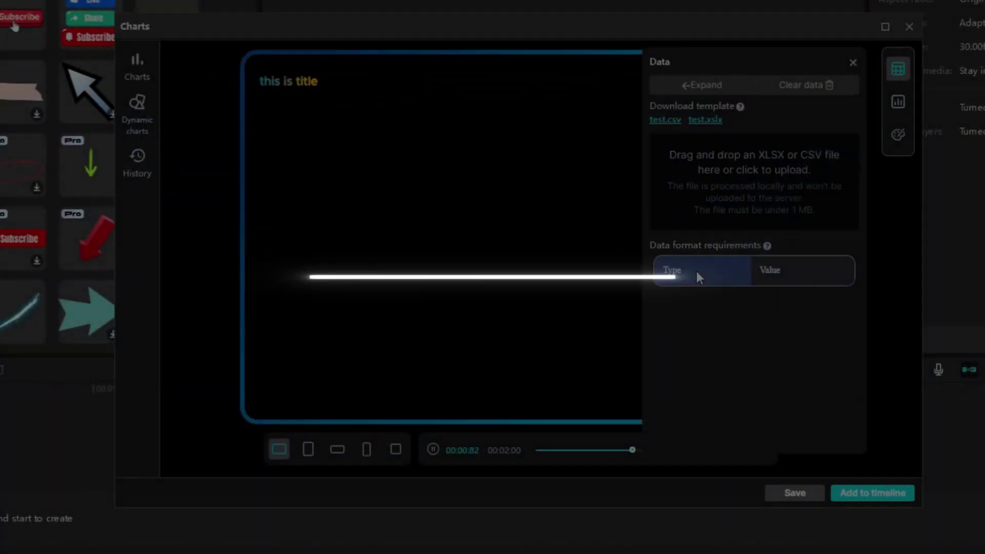
# Insert two new rows below in the pie chart's data table
pyautogui.rightClick(696, 272)
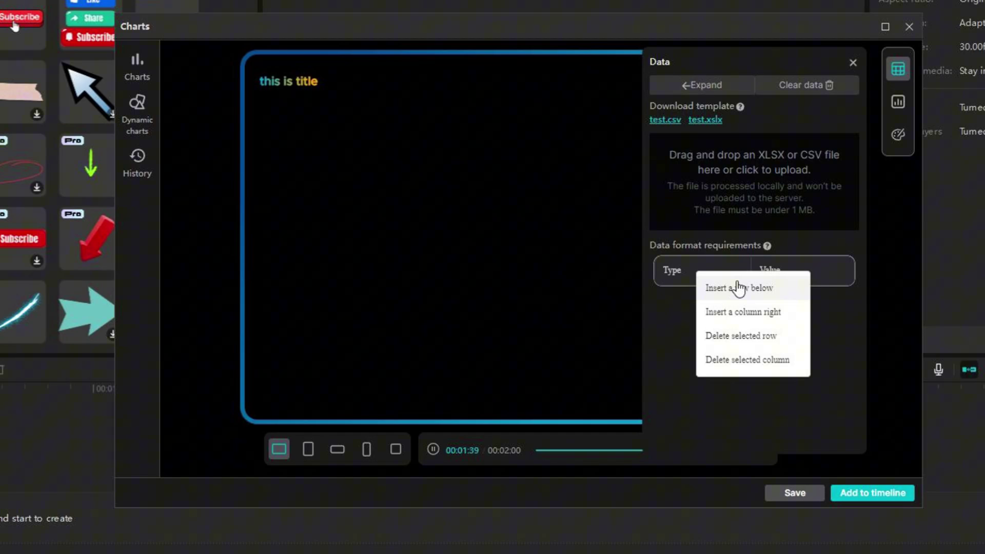
pyautogui.click(738, 288)
pyautogui.rightClick(723, 272)
pyautogui.click(731, 288)
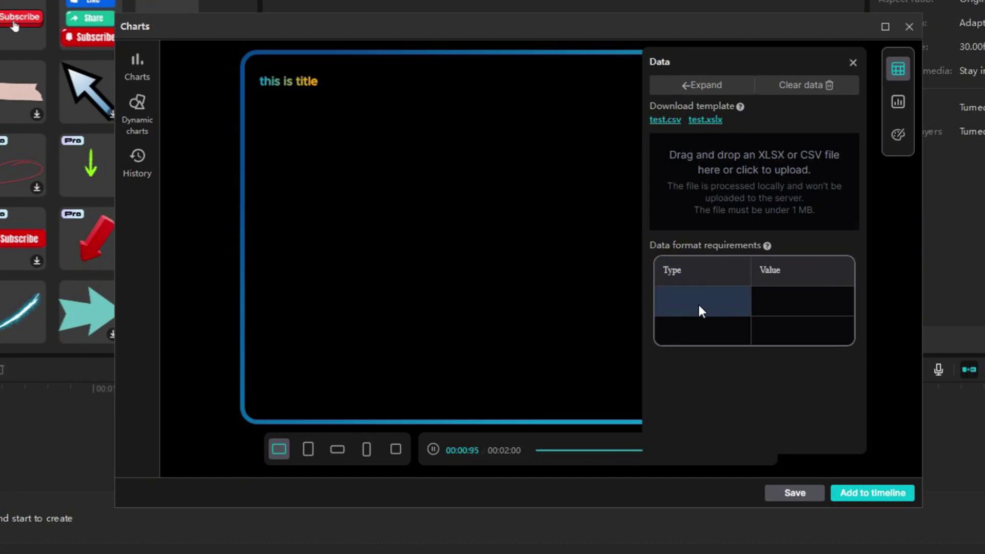
# Fill the rows with Subscribed 6.6 and Not Subscribed 93.4
pyautogui.doubleClick(699, 304)
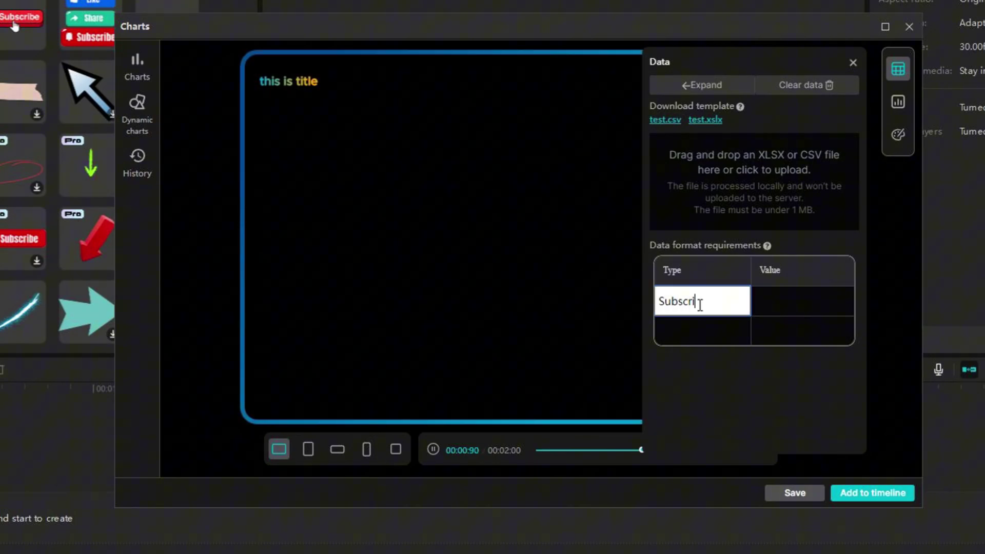
pyautogui.doubleClick(820, 305)
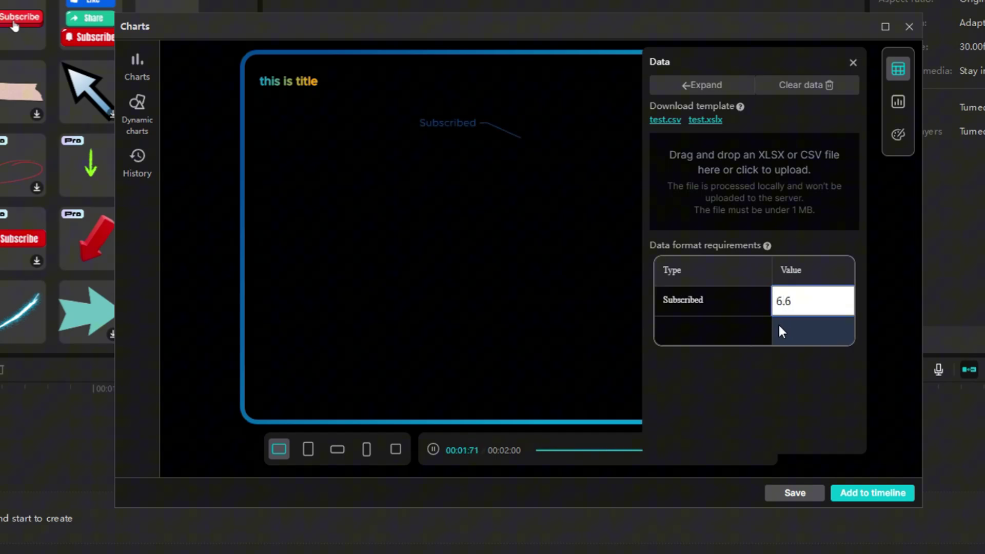
pyautogui.write('6.6')
pyautogui.doubleClick(734, 334)
pyautogui.write('Not Subscribed')
pyautogui.doubleClick(825, 333)
pyautogui.write('93.4')
pyautogui.click(680, 368)
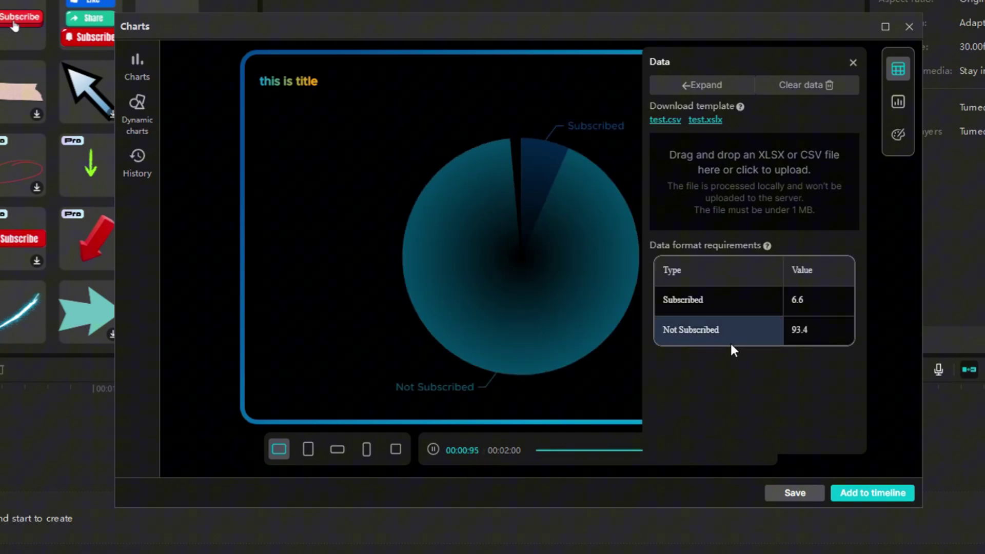
# Switch off the chart title and keep data labels on, positioned outside the slices
pyautogui.click(899, 103)
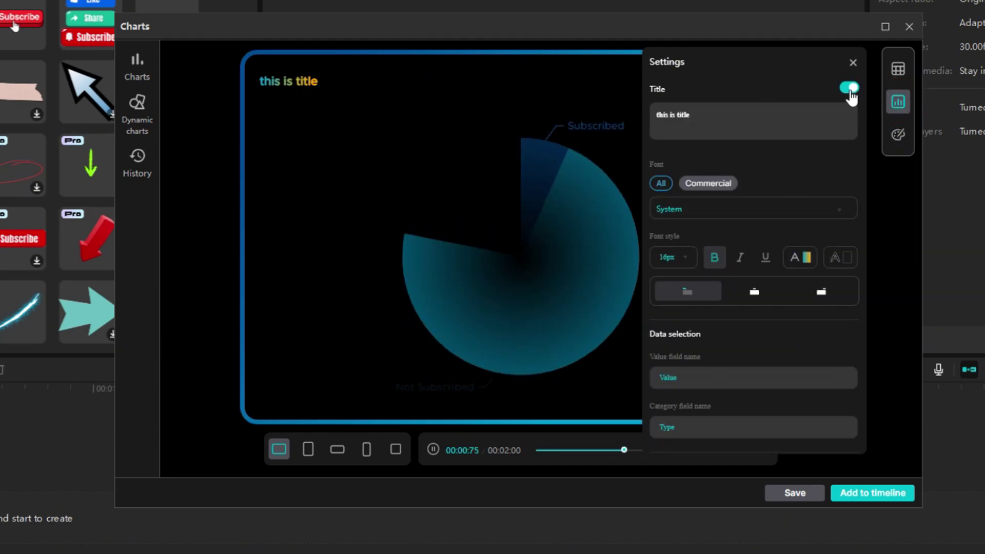
pyautogui.click(849, 88)
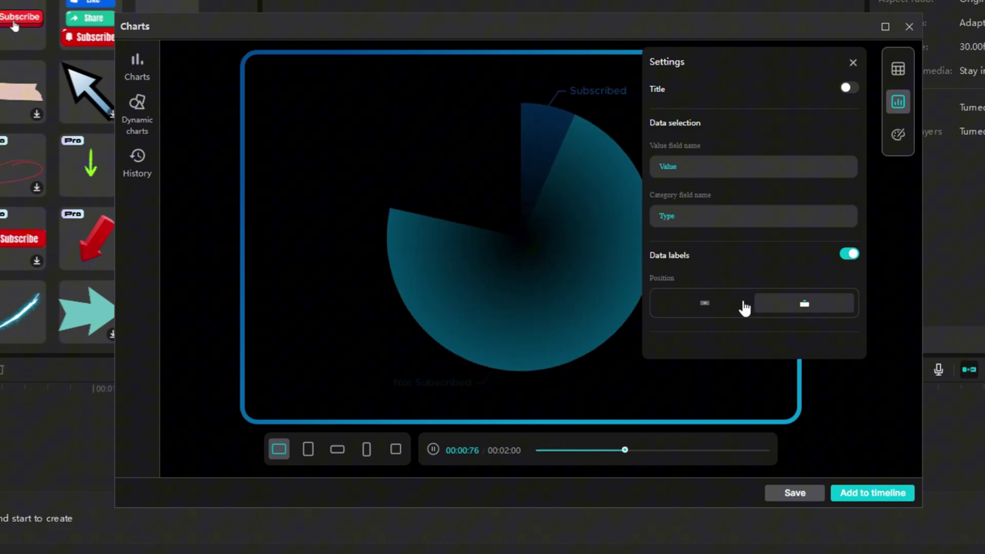
pyautogui.click(729, 306)
pyautogui.click(793, 302)
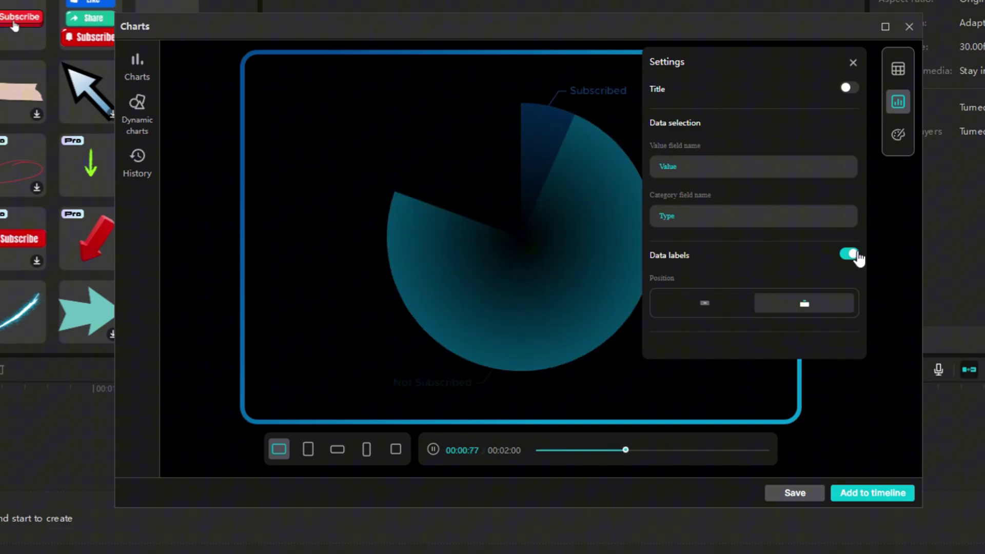
pyautogui.click(856, 255)
pyautogui.click(856, 255)
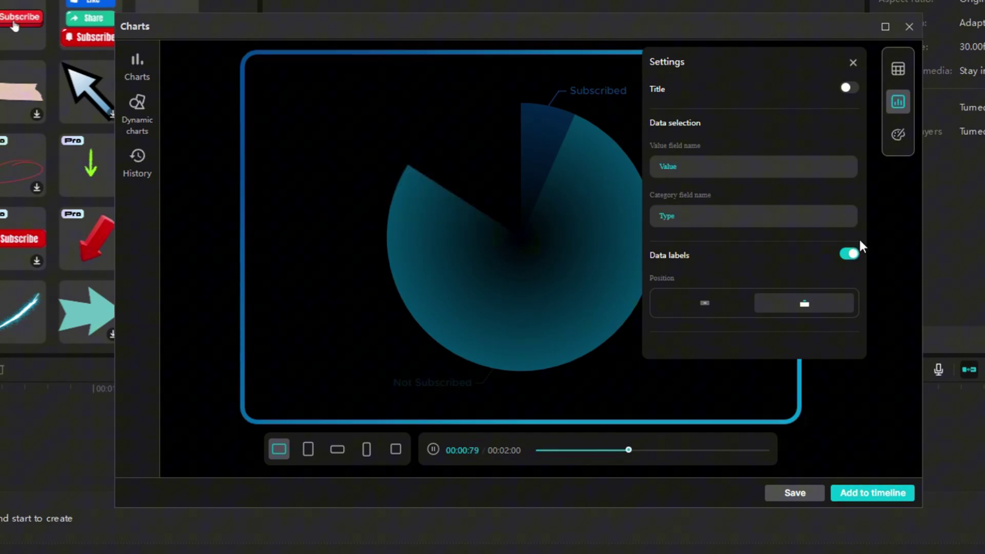
# Compare the Professional and Neutral themes, then keep the pie chart on Lively
pyautogui.click(898, 134)
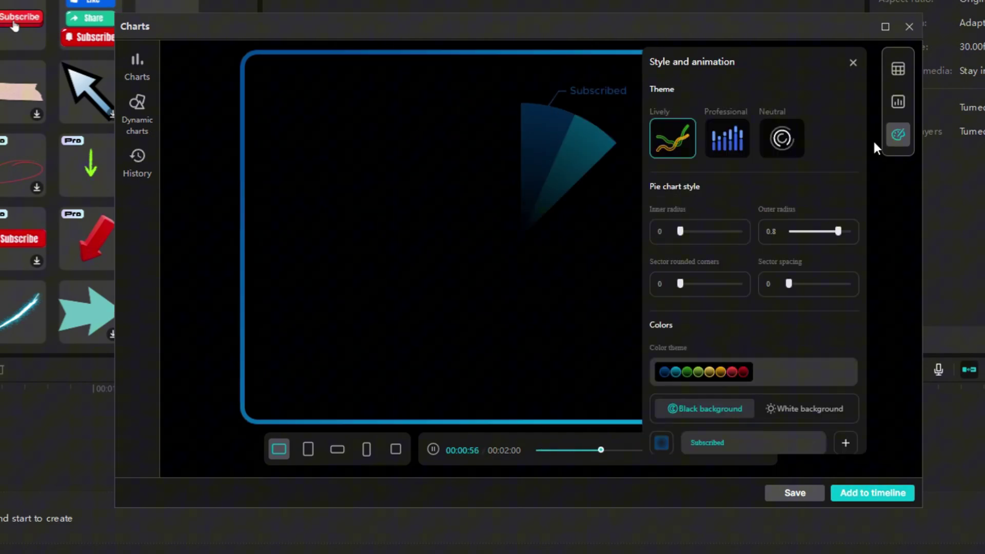
pyautogui.click(724, 141)
pyautogui.click(783, 142)
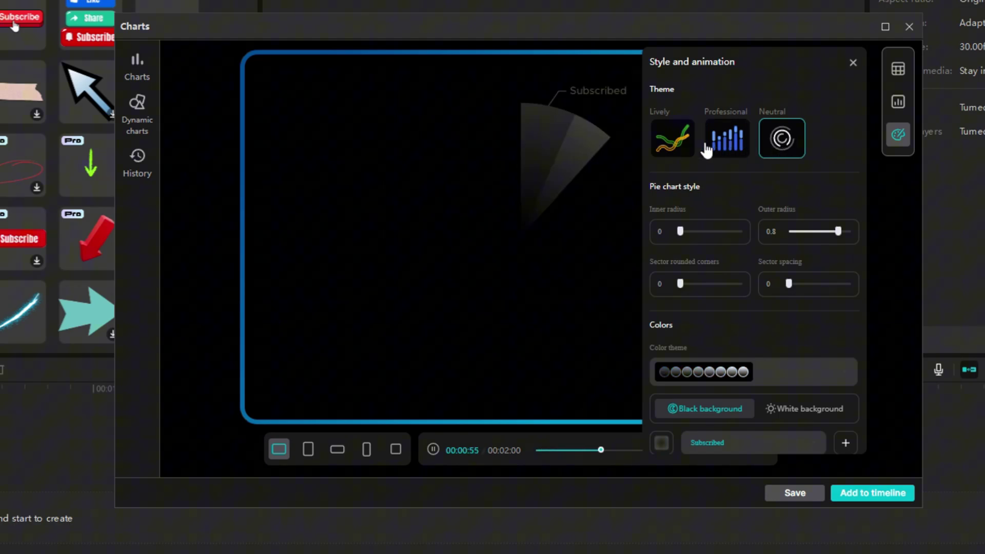
pyautogui.click(672, 139)
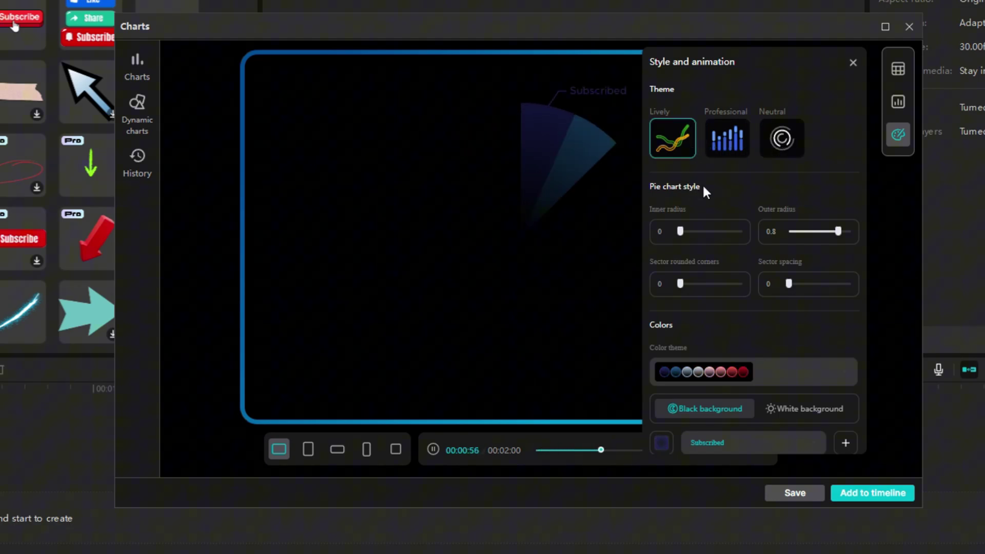
# Set the pie's outer radius to 0.91, leaving inner radius, corners and spacing at 0
pyautogui.moveTo(680, 231); pyautogui.dragTo(641, 236)
pyautogui.moveTo(841, 233)
pyautogui.mouseDown()
pyautogui.moveTo(852, 232)
pyautogui.moveTo(790, 236)
pyautogui.moveTo(846, 239)
pyautogui.mouseUp()
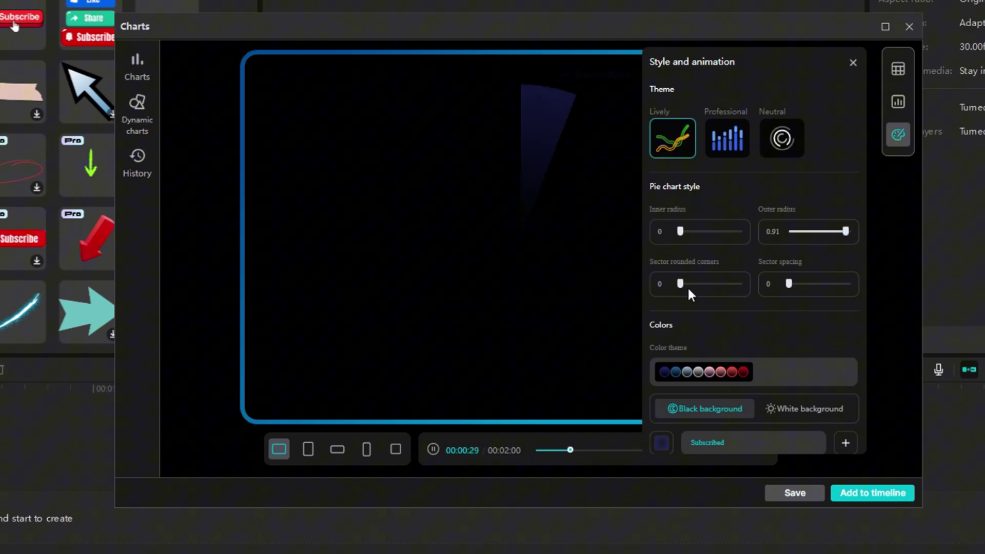
pyautogui.moveTo(682, 285)
pyautogui.mouseDown()
pyautogui.moveTo(765, 286)
pyautogui.moveTo(682, 285)
pyautogui.mouseUp()
pyautogui.moveTo(789, 284)
pyautogui.mouseDown()
pyautogui.moveTo(867, 291)
pyautogui.moveTo(784, 289)
pyautogui.mouseUp()
pyautogui.scroll(-2, 726, 308)
# Apply the multicolour theme and make the Not Subscribed slice red
pyautogui.click(724, 302)
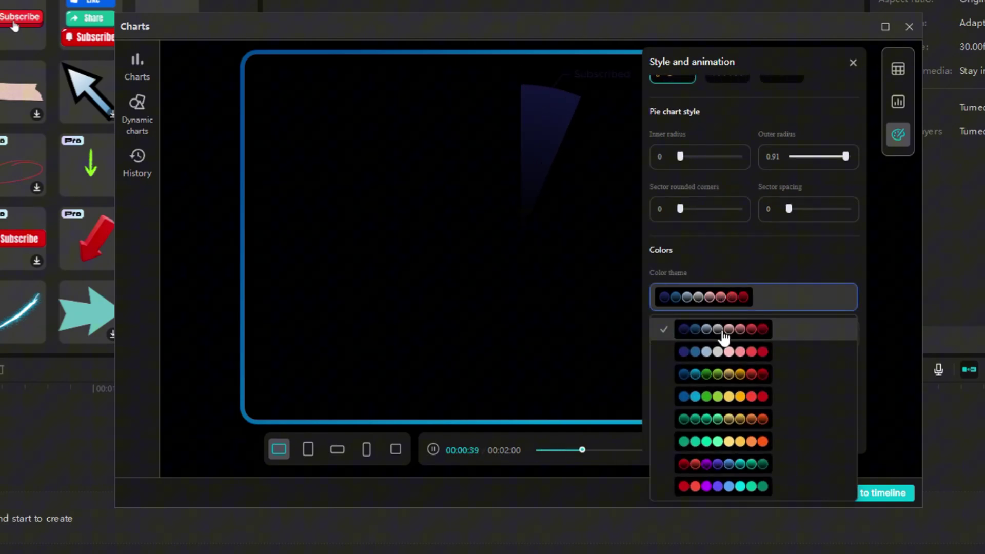
pyautogui.click(705, 398)
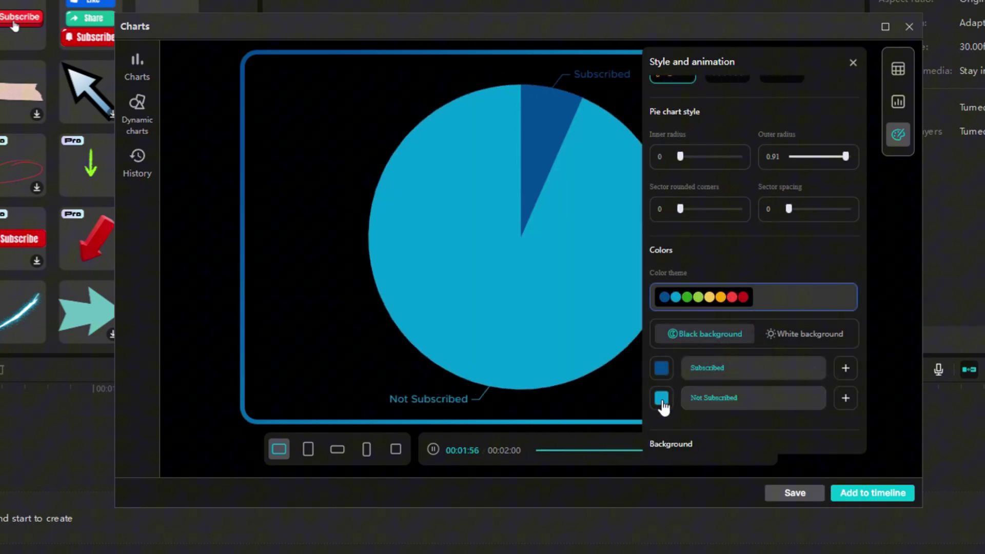
pyautogui.click(661, 398)
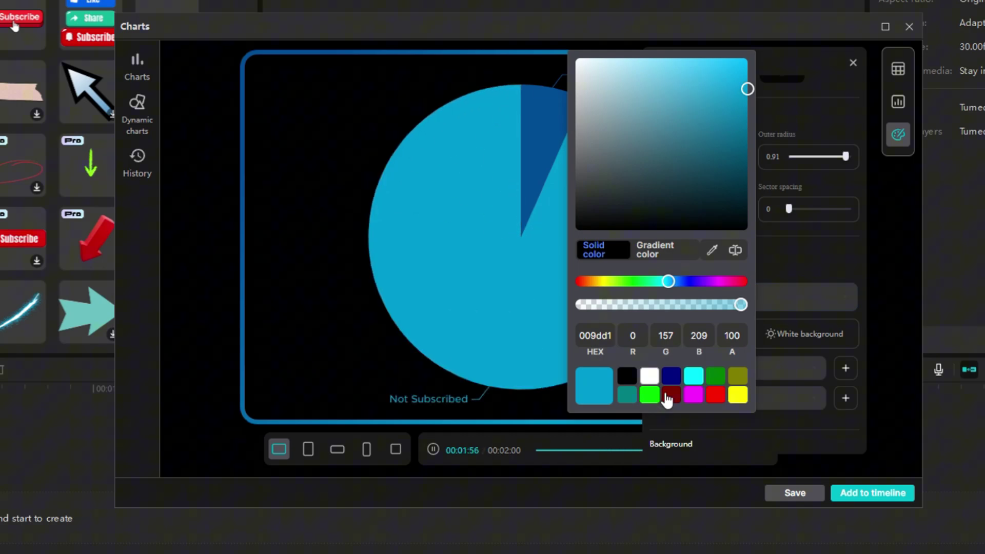
pyautogui.click(739, 281)
# Give the chart a custom textured image background at 100% opacity
pyautogui.scroll(-4, 802, 281)
pyautogui.scroll(-2, 802, 282)
pyautogui.click(661, 282)
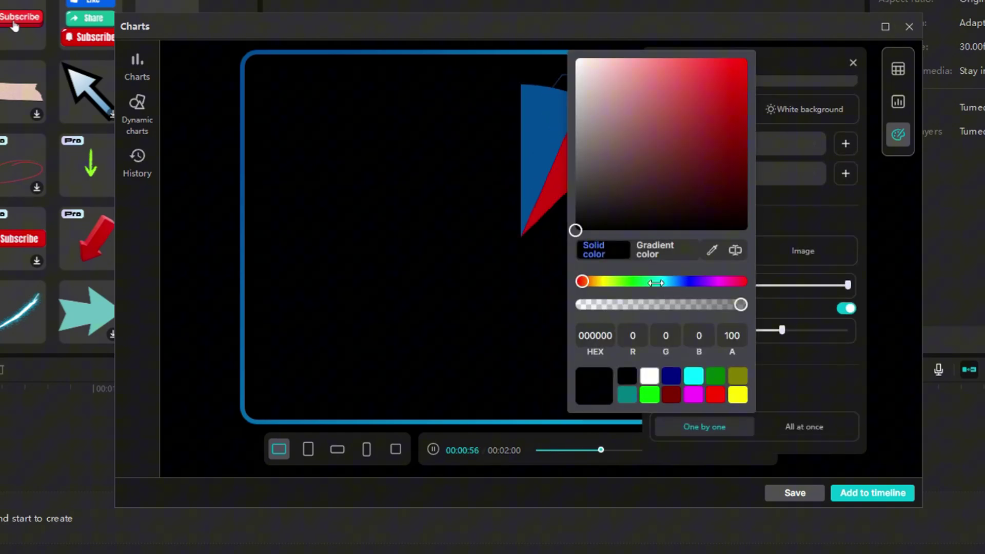
pyautogui.click(699, 134)
pyautogui.click(705, 105)
pyautogui.moveTo(674, 105); pyautogui.dragTo(552, 275)
pyautogui.click(812, 369)
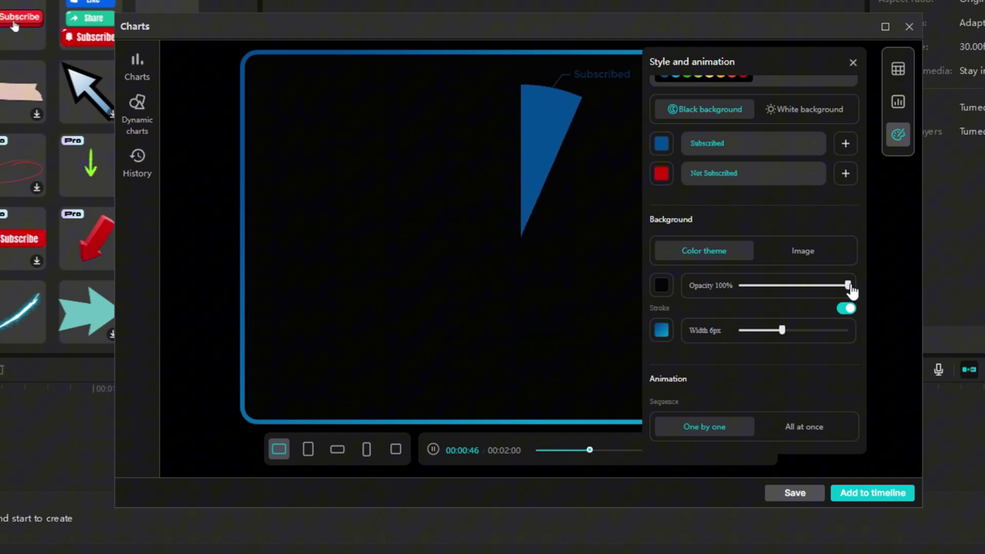
pyautogui.moveTo(848, 286)
pyautogui.mouseDown()
pyautogui.moveTo(715, 286)
pyautogui.moveTo(849, 284)
pyautogui.mouseUp()
pyautogui.click(741, 285)
pyautogui.click(817, 253)
pyautogui.click(724, 286)
pyautogui.doubleClick(509, 282)
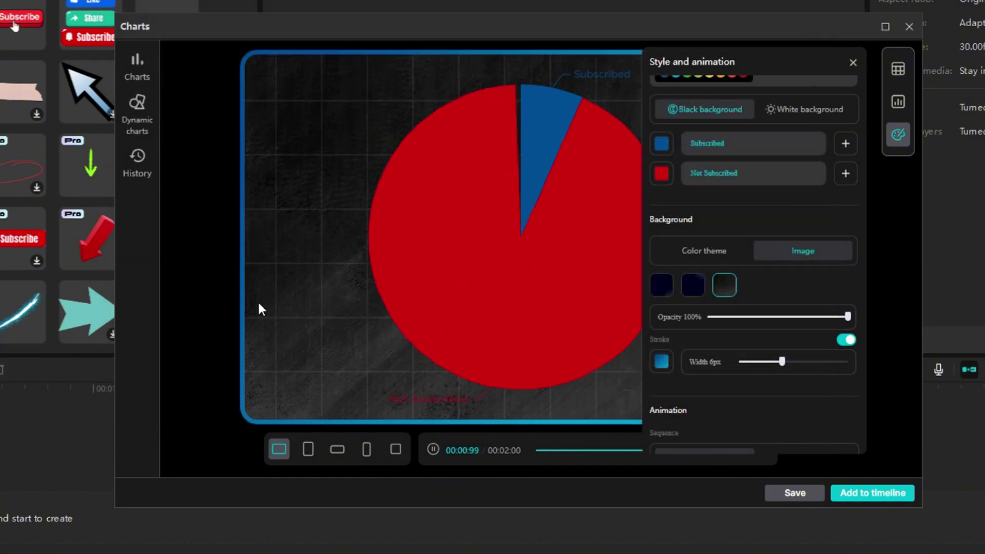
# Turn off the chart's border stroke
pyautogui.click(663, 363)
pyautogui.click(715, 331)
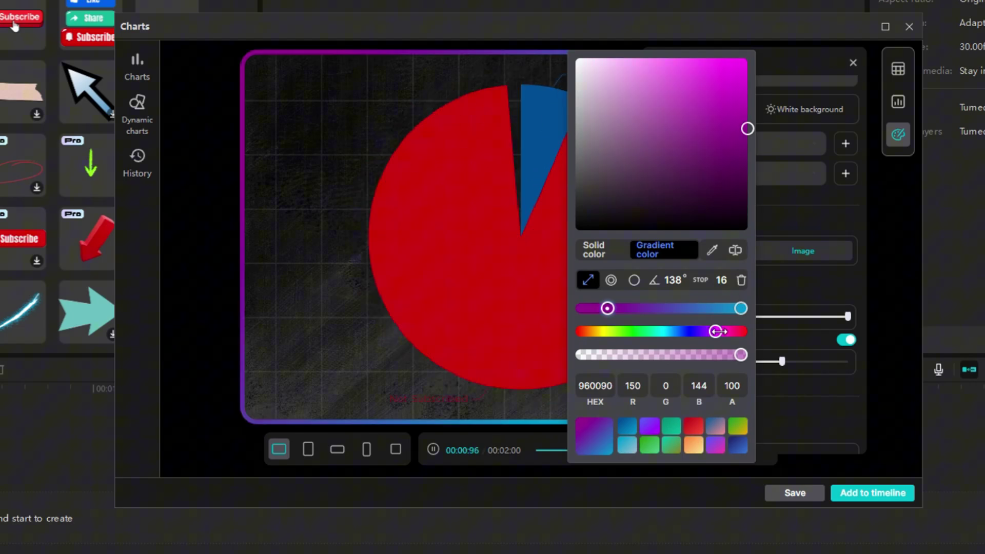
pyautogui.click(817, 389)
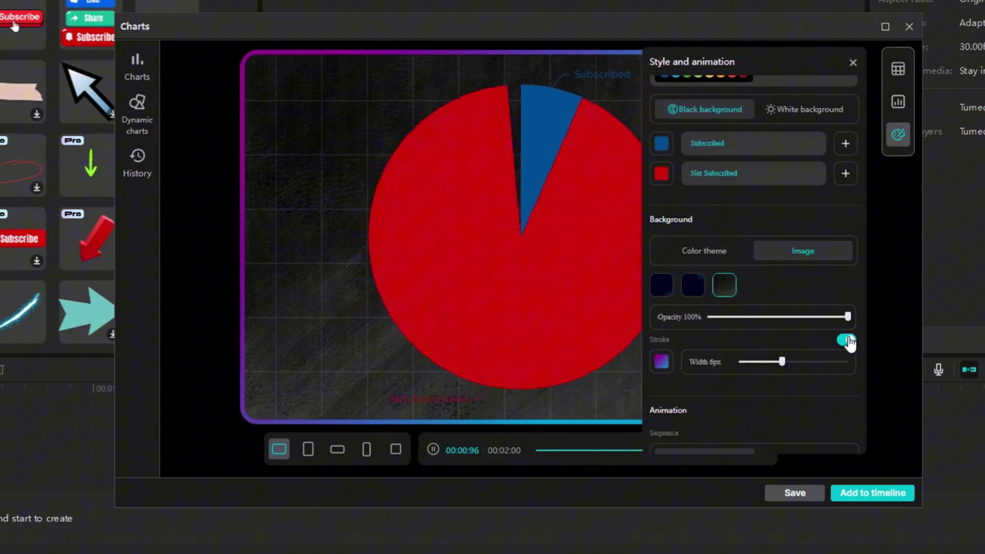
pyautogui.click(847, 340)
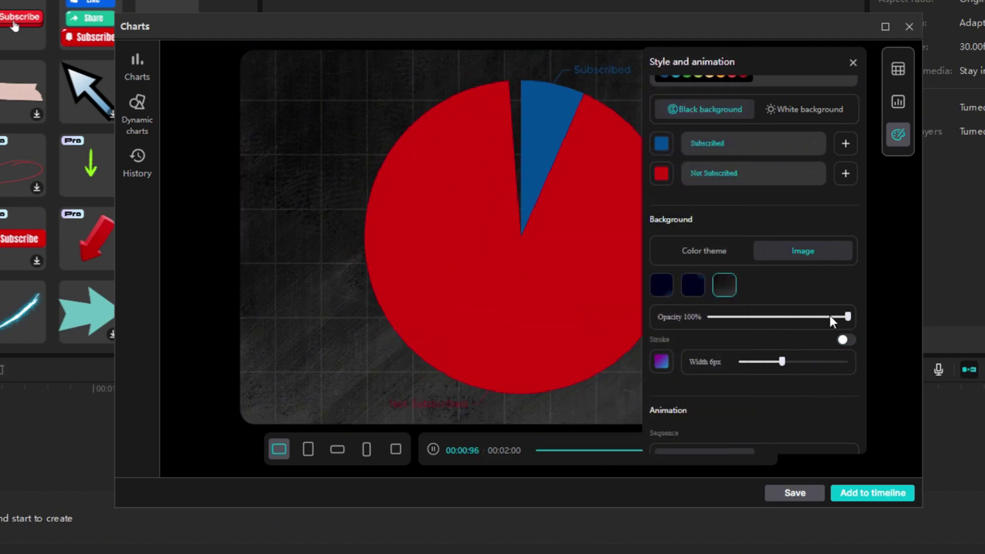
# Set the background opacity to 0% and use the Rise animation with duration 3645
pyautogui.click(708, 317)
pyautogui.scroll(-3, 713, 328)
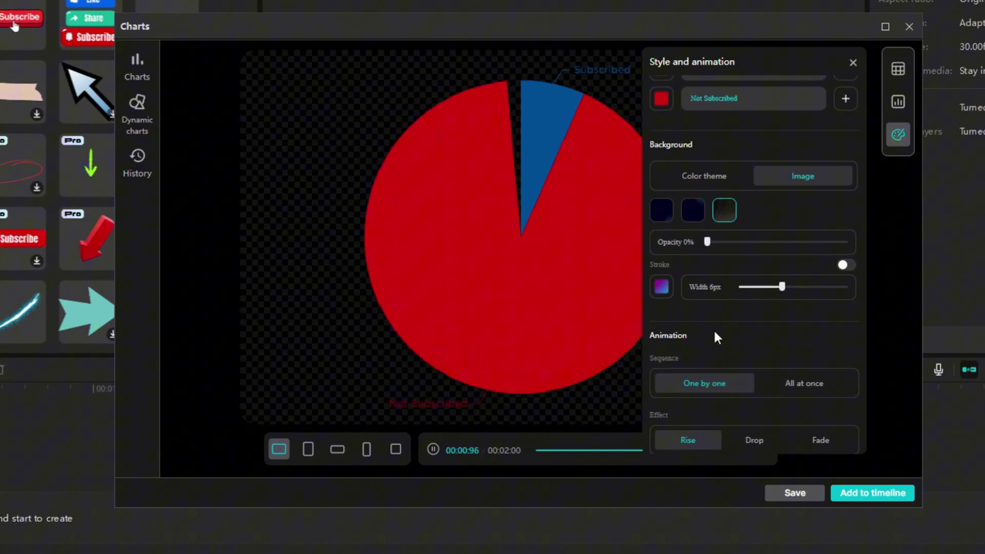
pyautogui.click(750, 366)
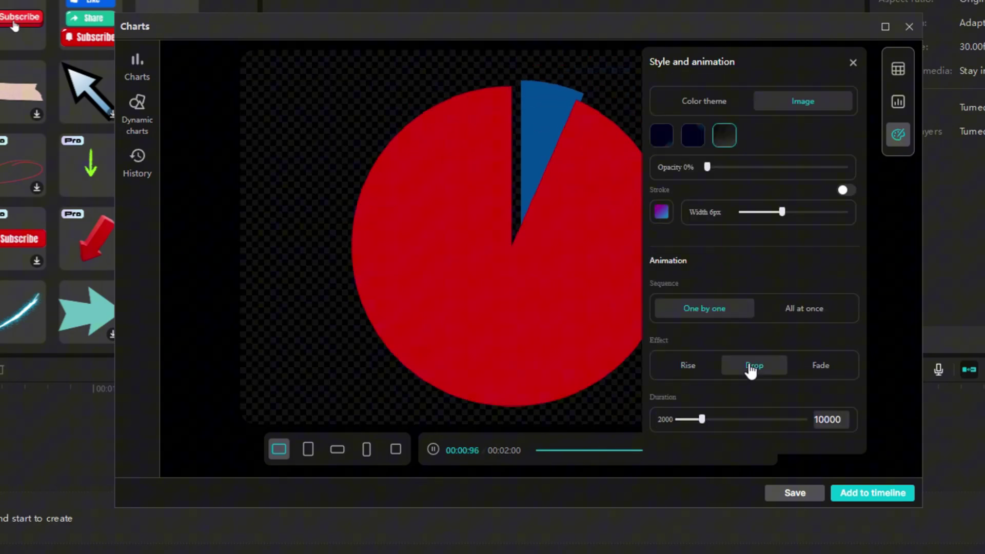
pyautogui.click(819, 365)
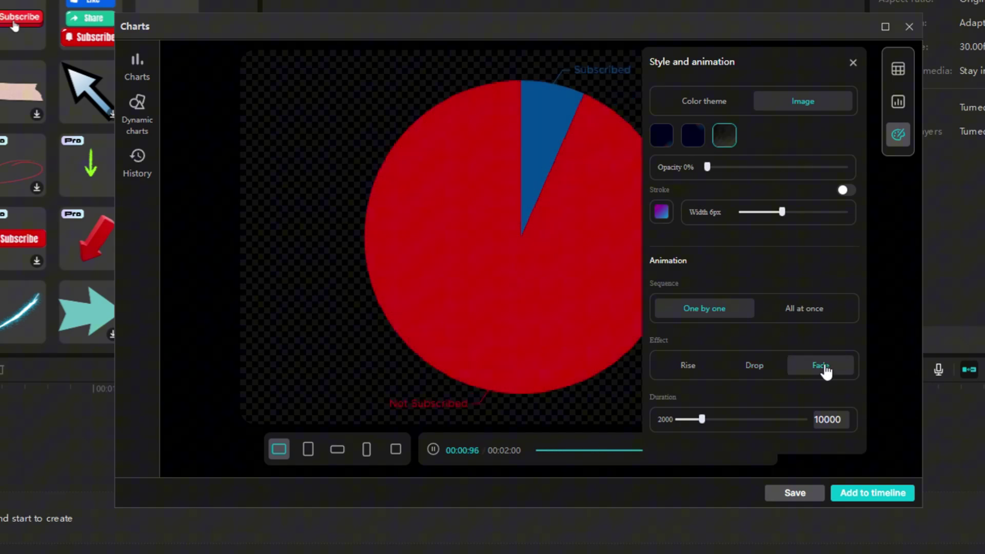
pyautogui.click(702, 372)
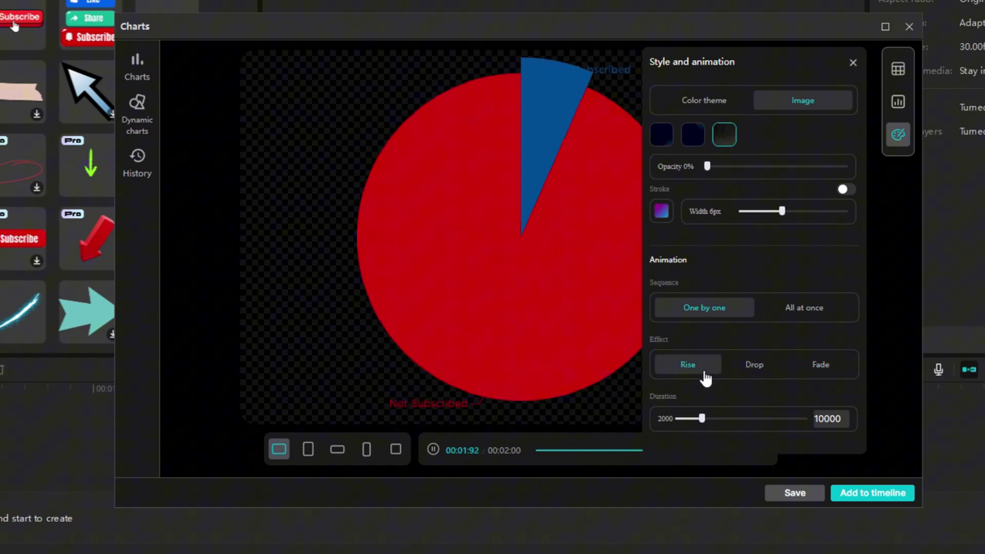
pyautogui.moveTo(706, 425); pyautogui.dragTo(722, 420)
pyautogui.click(555, 454)
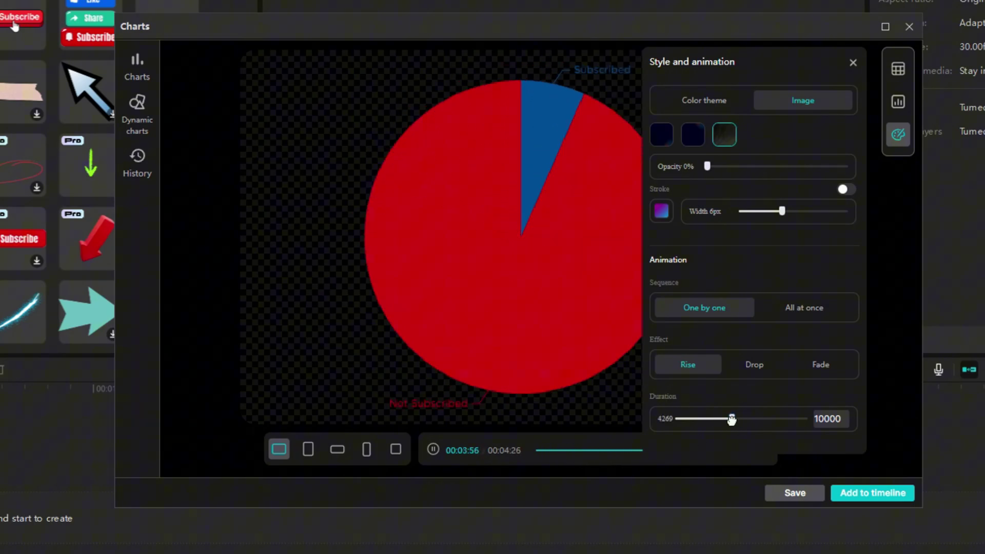
pyautogui.moveTo(732, 419); pyautogui.dragTo(724, 420)
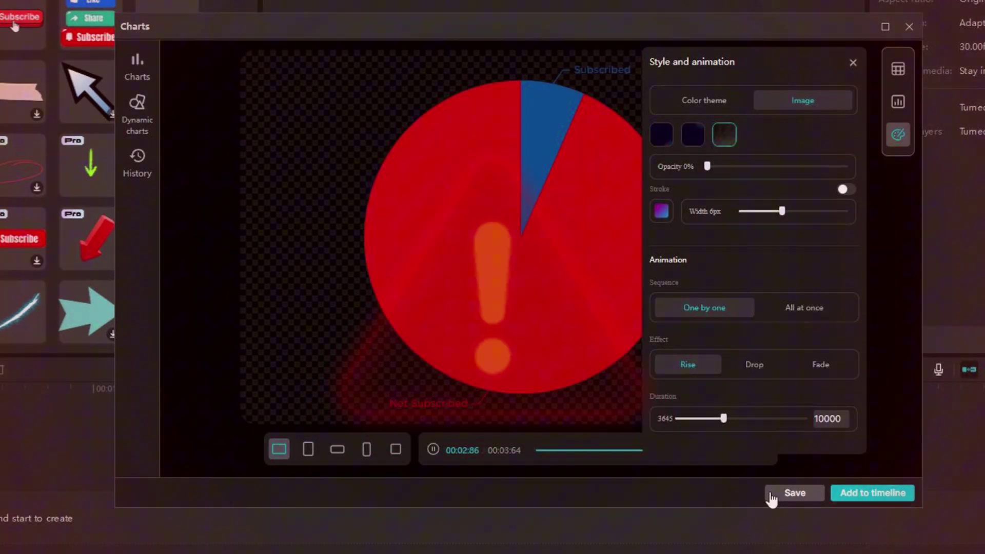
# Save the chart as 'Subscribers', add it to the timeline, and play it back
pyautogui.click(771, 493)
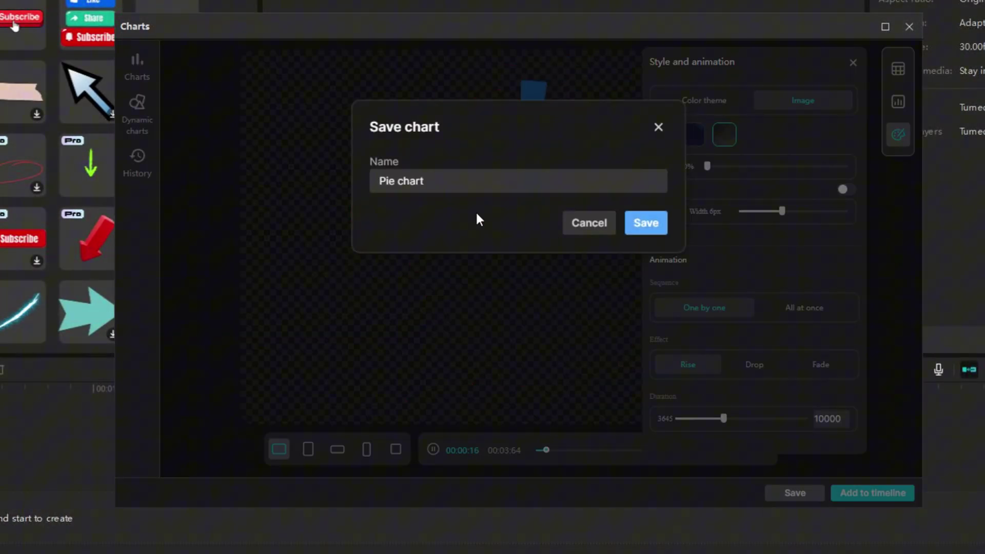
pyautogui.click(424, 180)
pyautogui.moveTo(424, 181); pyautogui.dragTo(347, 182)
pyautogui.write('Subscribers')
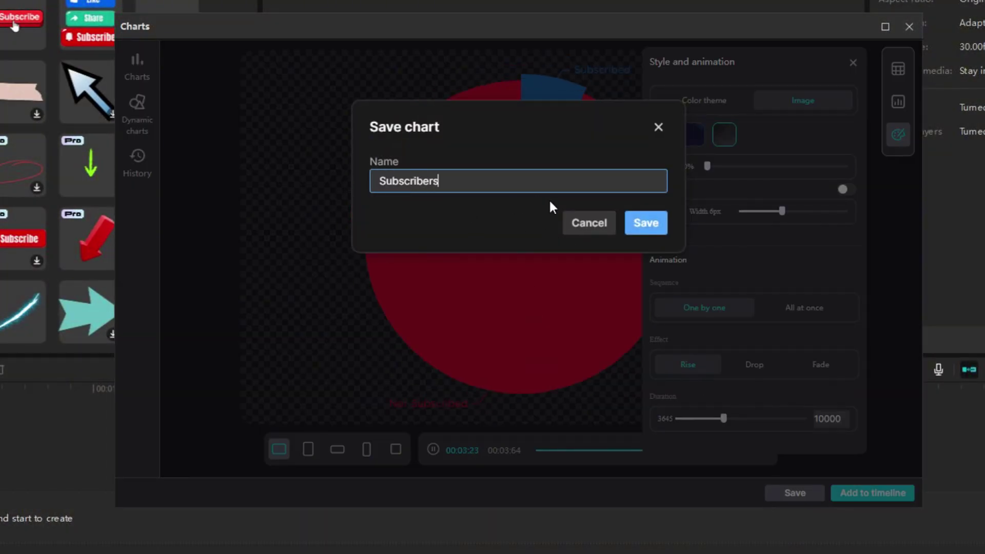
pyautogui.click(645, 224)
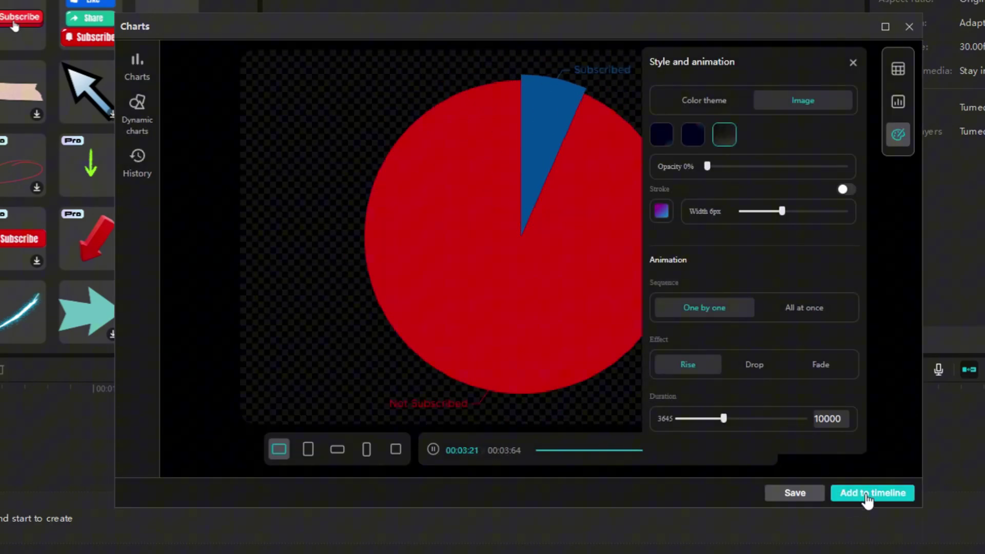
pyautogui.click(867, 494)
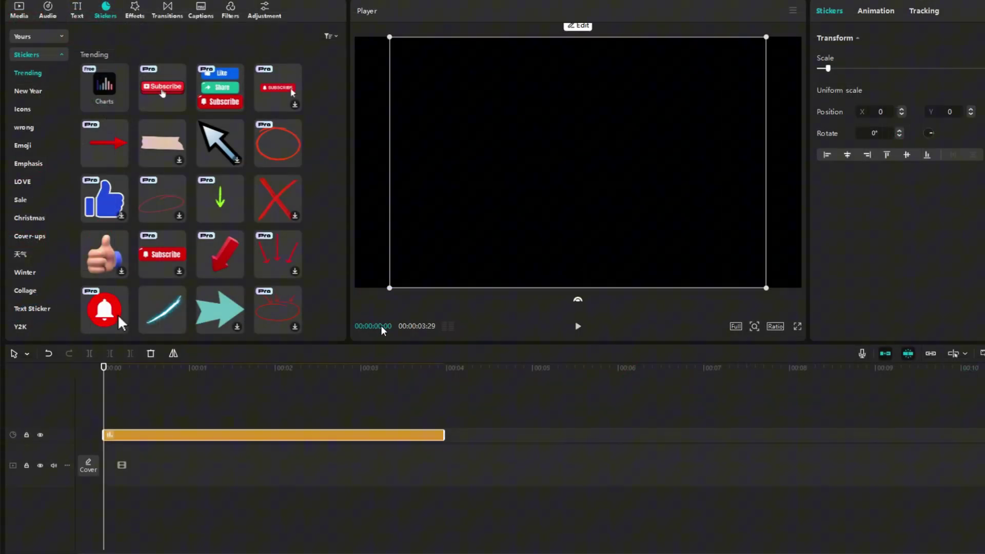
pyautogui.click(577, 328)
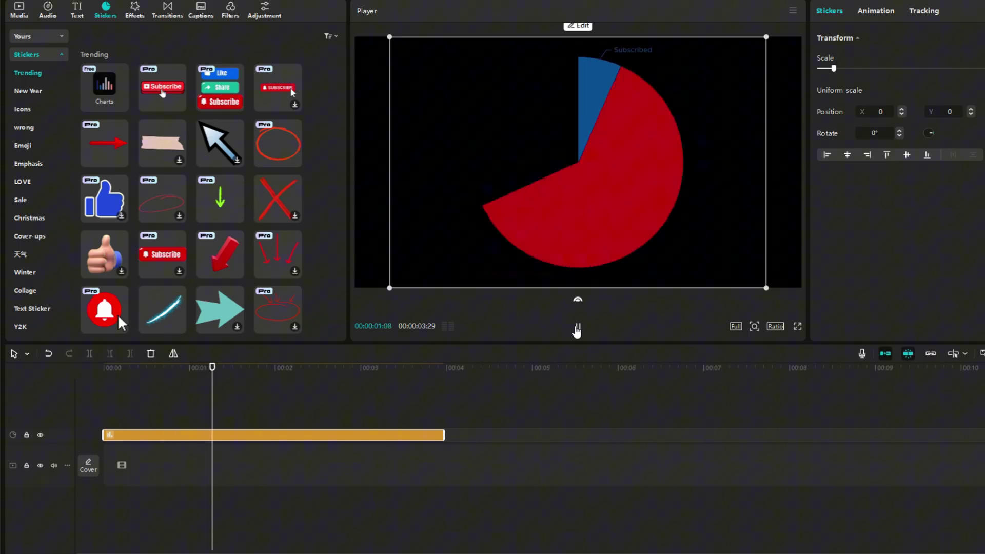
# Delete the chart clip and reload the saved Subscribers chart from History
pyautogui.click(209, 435)
pyautogui.press('Delete')
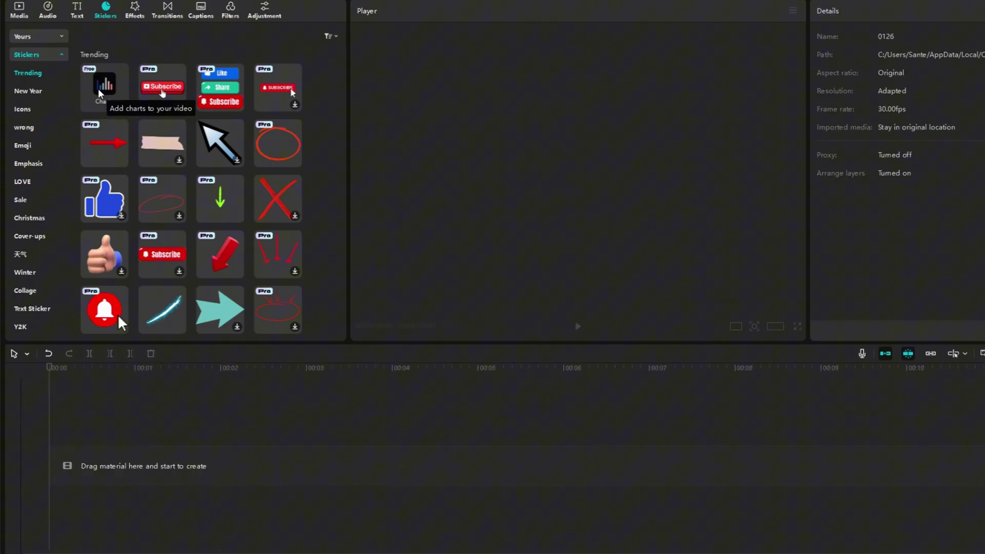
pyautogui.click(99, 91)
pyautogui.click(255, 190)
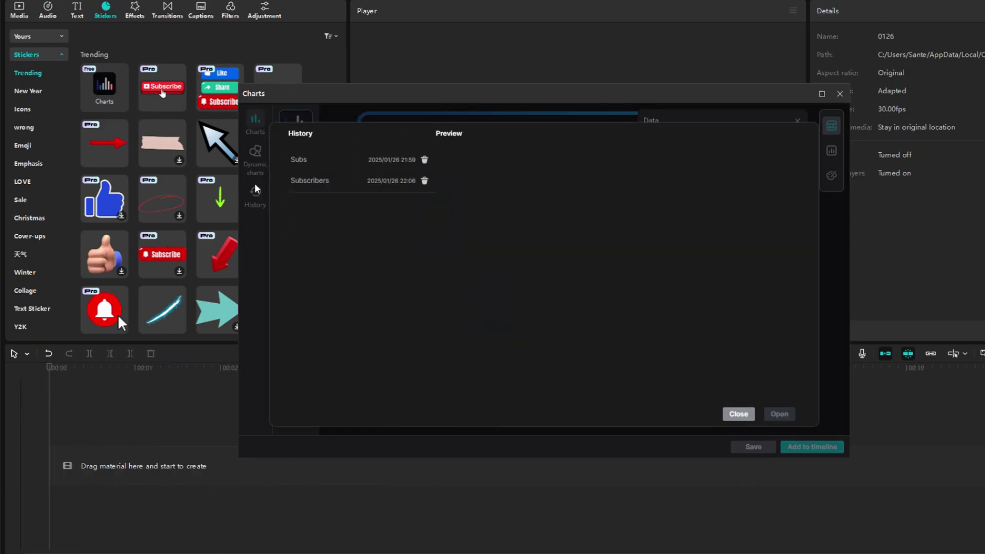
pyautogui.click(780, 414)
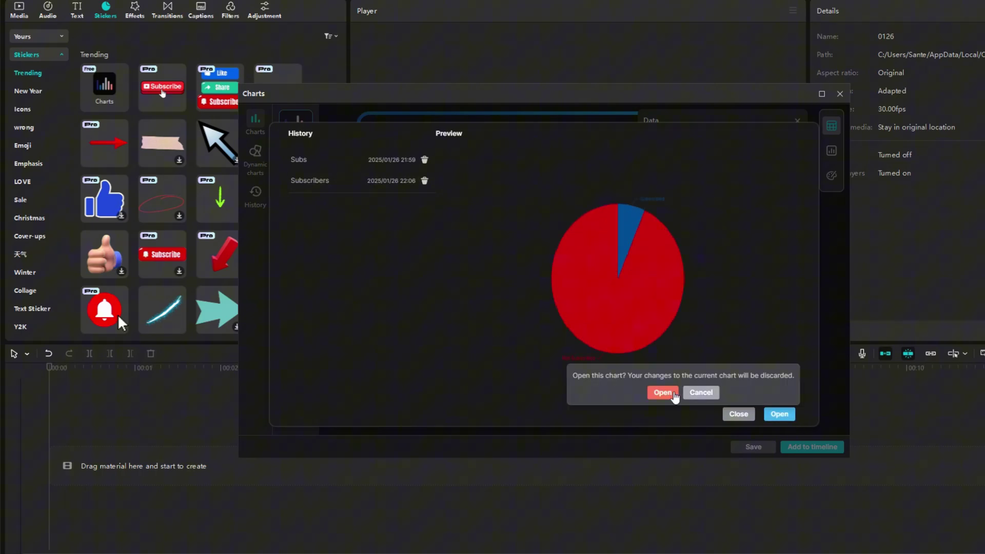
pyautogui.click(660, 393)
# Switch the animation to Fade, set 16:9 proportions, and add the chart to the timeline
pyautogui.click(831, 176)
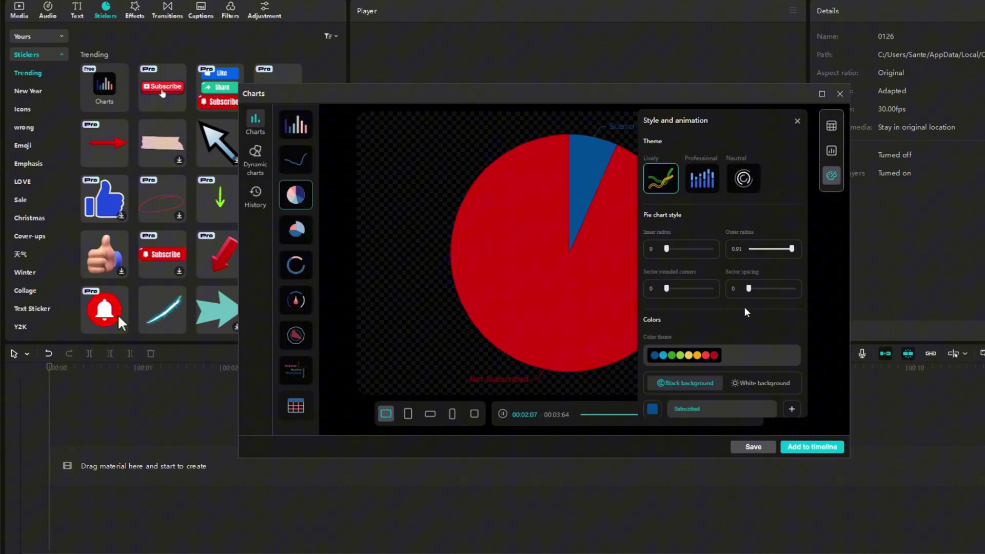
pyautogui.scroll(-5, 739, 308)
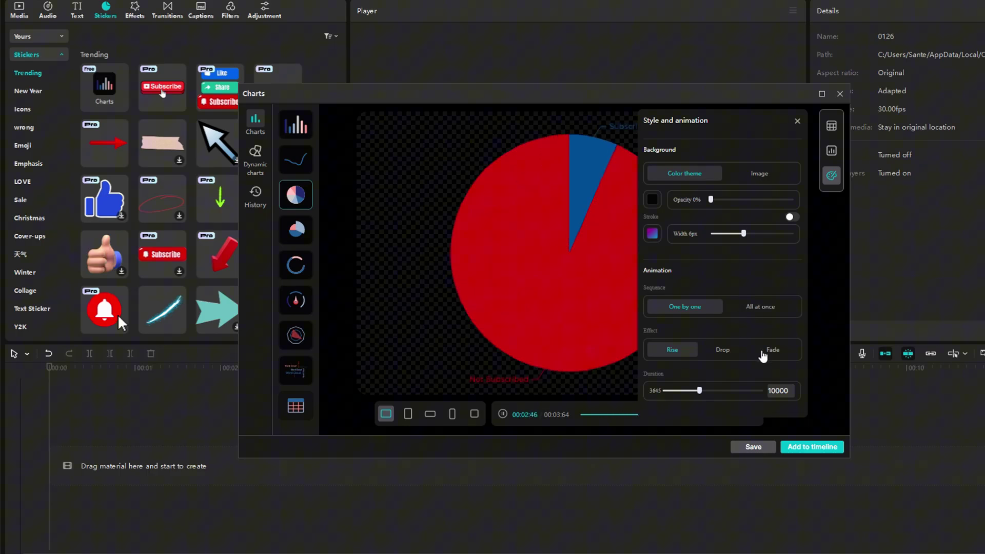
pyautogui.click(771, 354)
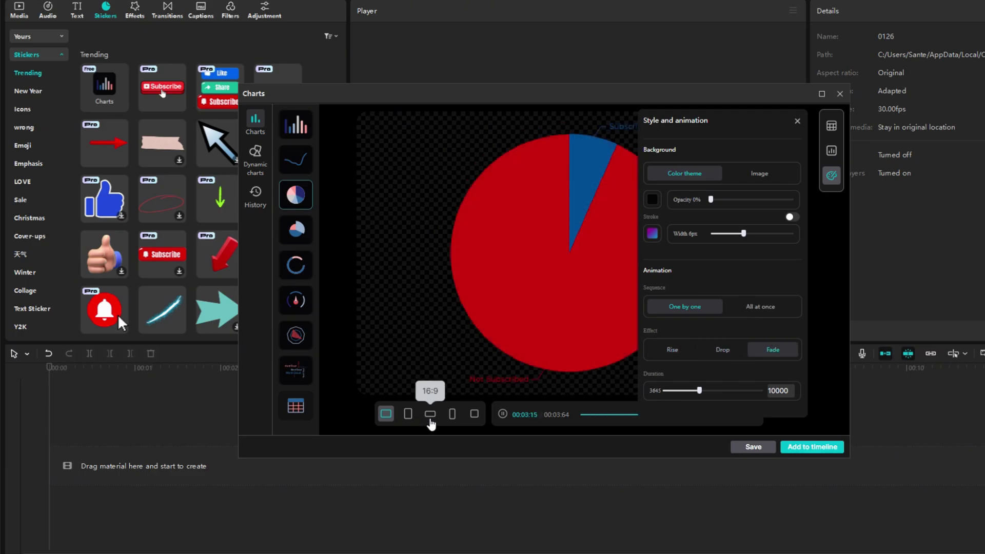
pyautogui.click(431, 413)
pyautogui.click(798, 448)
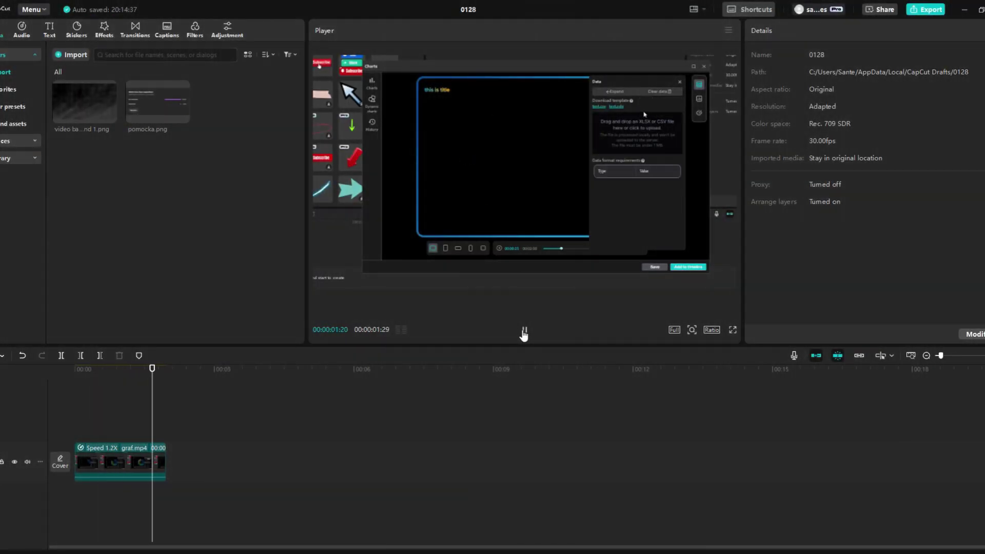
# Overlay pomocka.png above graf.mp4, enlarge it, and drop graf.mp4's opacity to 27%
pyautogui.moveTo(156, 251); pyautogui.dragTo(172, 425)
pyautogui.moveTo(316, 267); pyautogui.dragTo(337, 253)
pyautogui.click(168, 444)
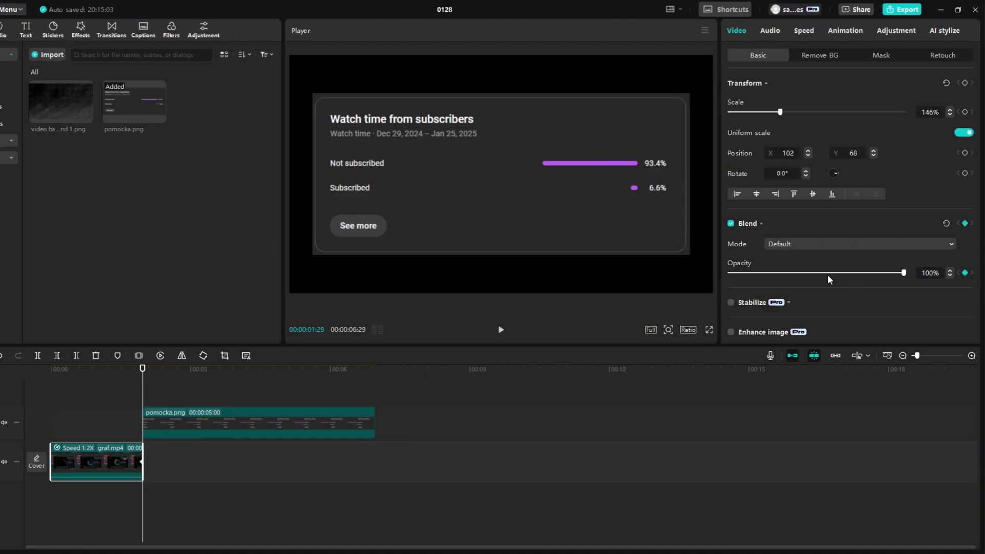
pyautogui.moveTo(830, 273); pyautogui.dragTo(776, 274)
pyautogui.press('Left')
pyautogui.press('Left')
pyautogui.press('Left')
pyautogui.press('Left')
pyautogui.press('Left')
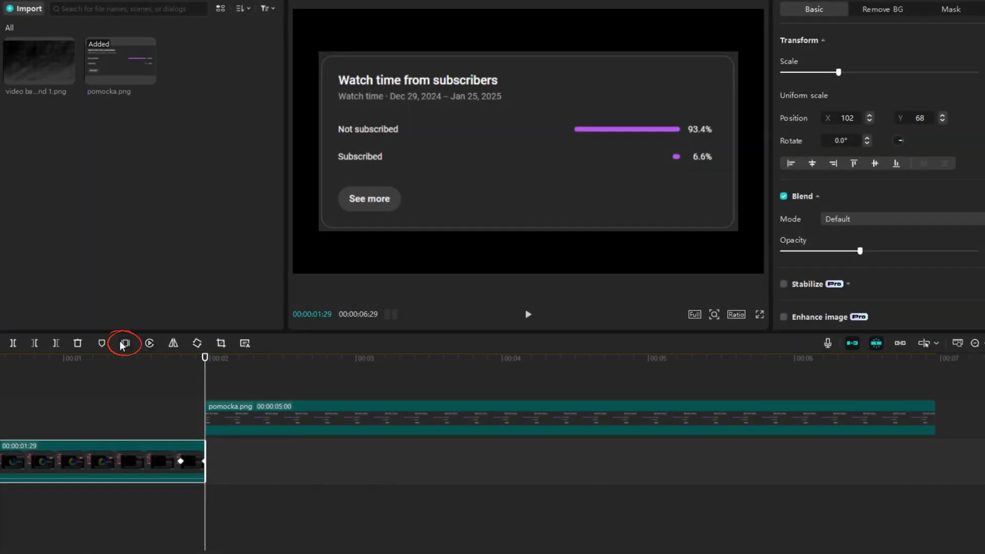
# Freeze graf.mp4's current frame and extend the Freeze clip to pomocka.png's end
pyautogui.click(125, 344)
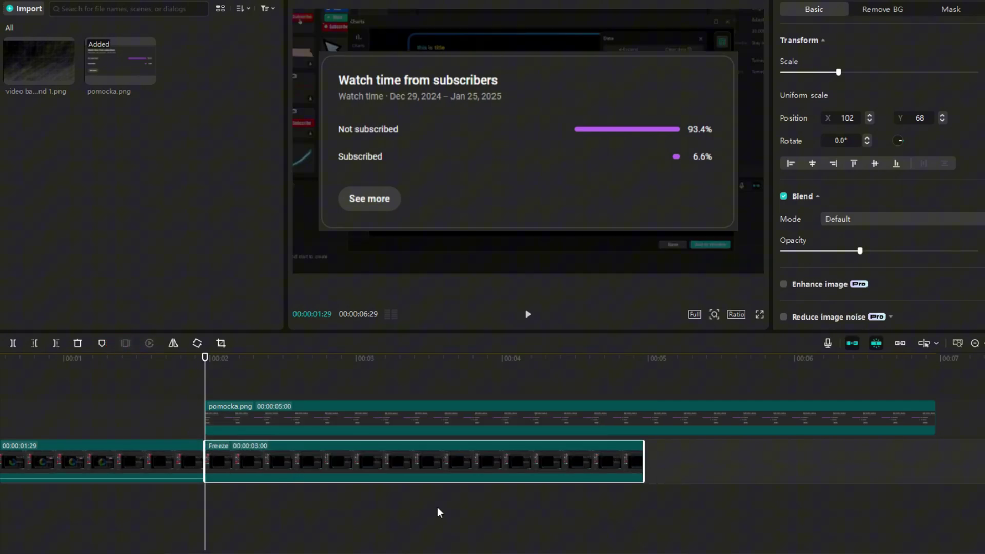
pyautogui.click(667, 468)
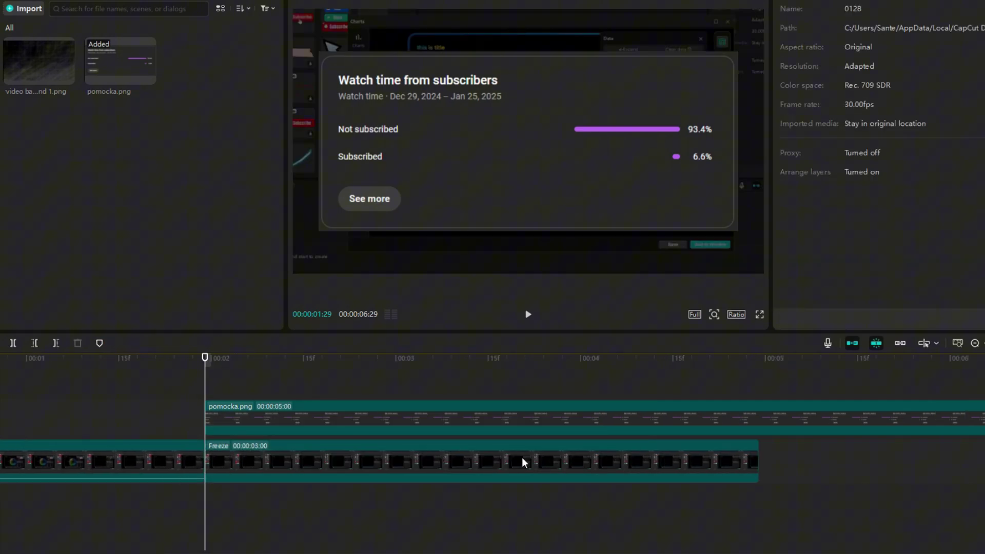
pyautogui.click(579, 455)
pyautogui.click(627, 455)
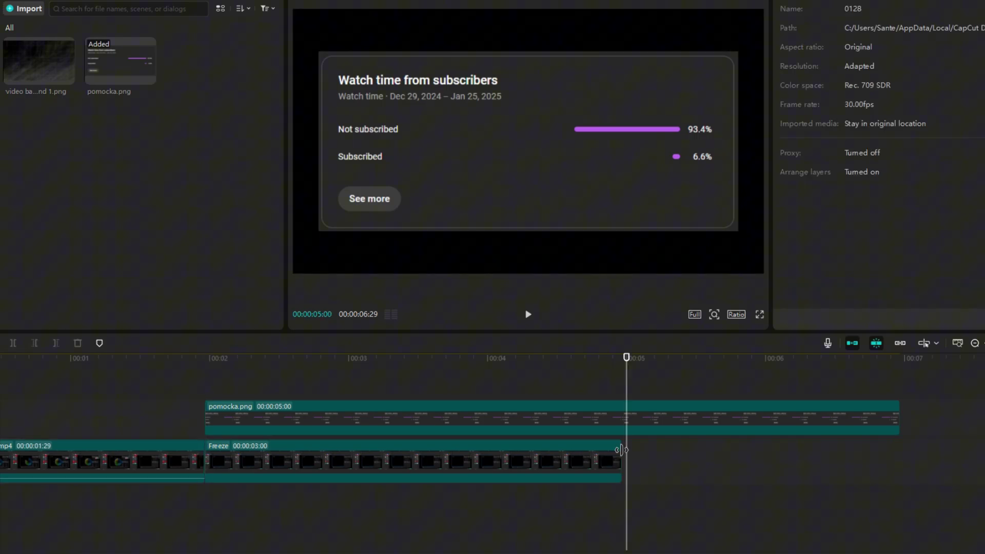
pyautogui.click(621, 457)
pyautogui.moveTo(622, 457); pyautogui.dragTo(899, 457)
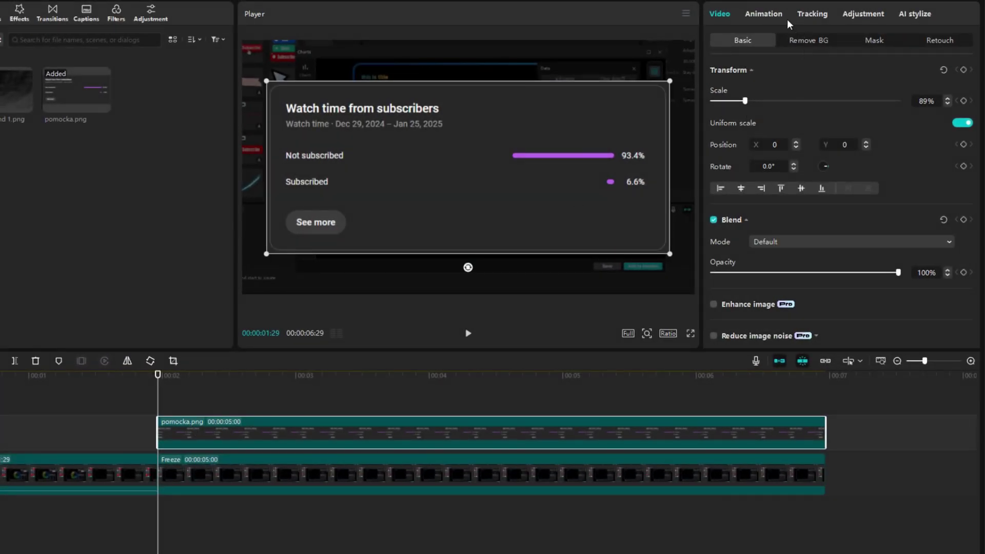
# Give pomocka.png a Click Open in-animation and a 0.7s Old TV out-animation, then preview
pyautogui.click(772, 17)
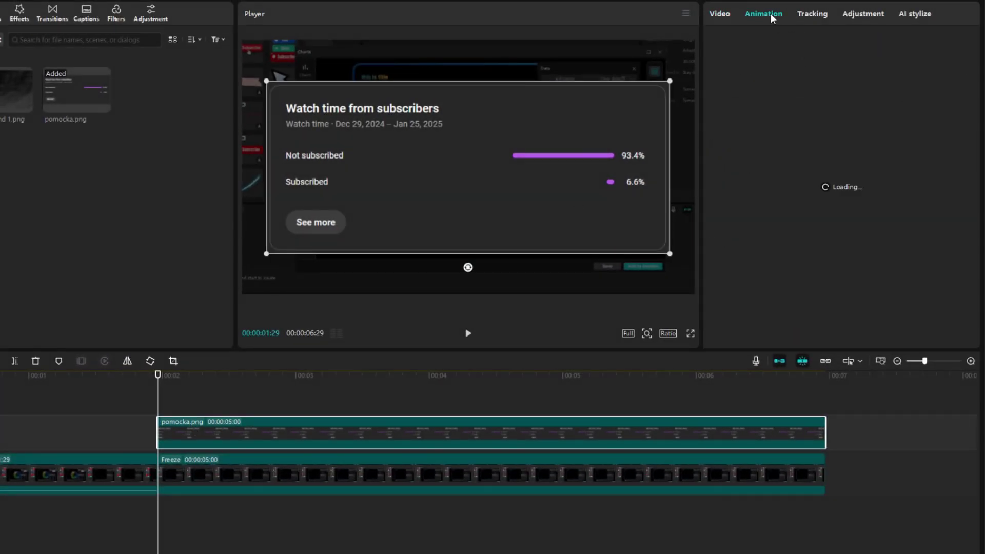
pyautogui.click(817, 85)
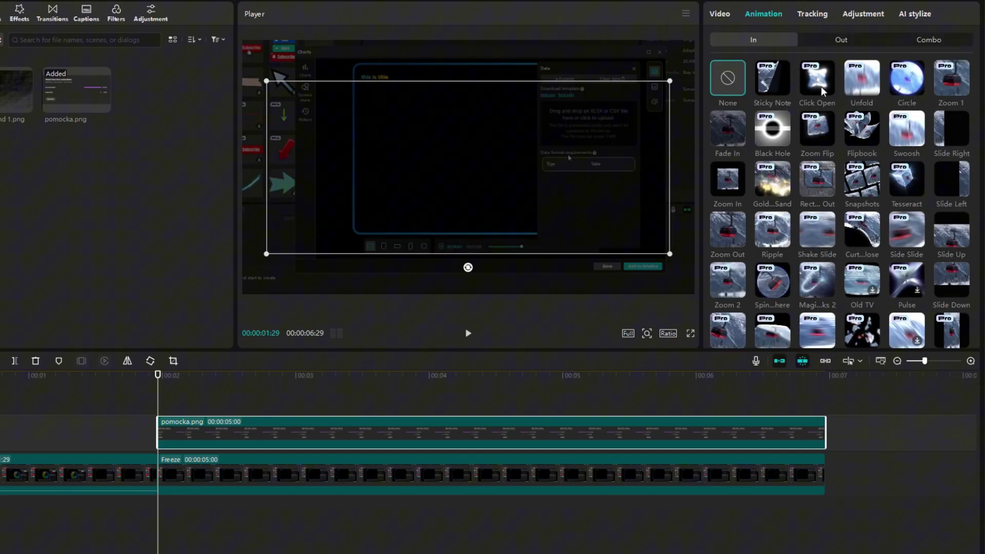
pyautogui.click(842, 40)
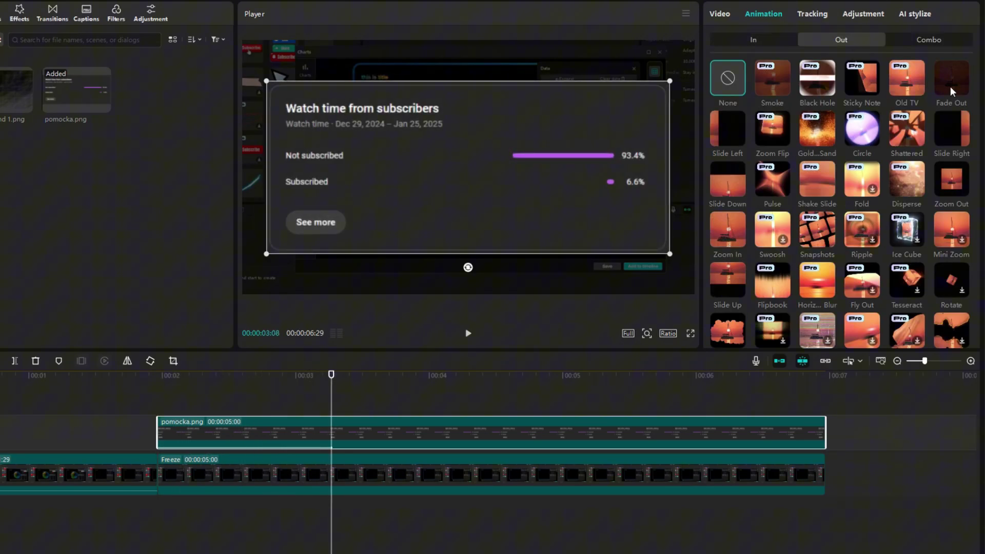
pyautogui.click(907, 78)
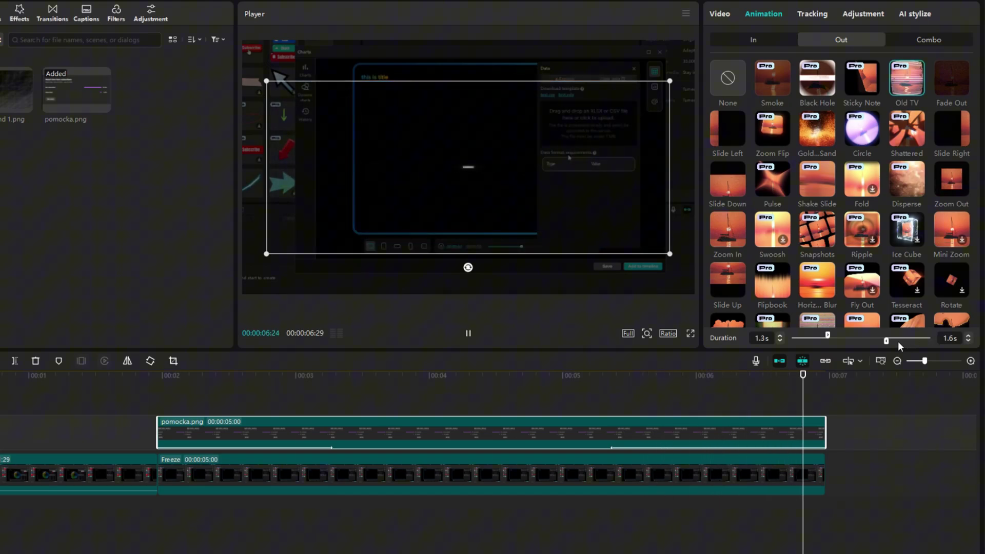
pyautogui.moveTo(911, 340); pyautogui.dragTo(912, 340)
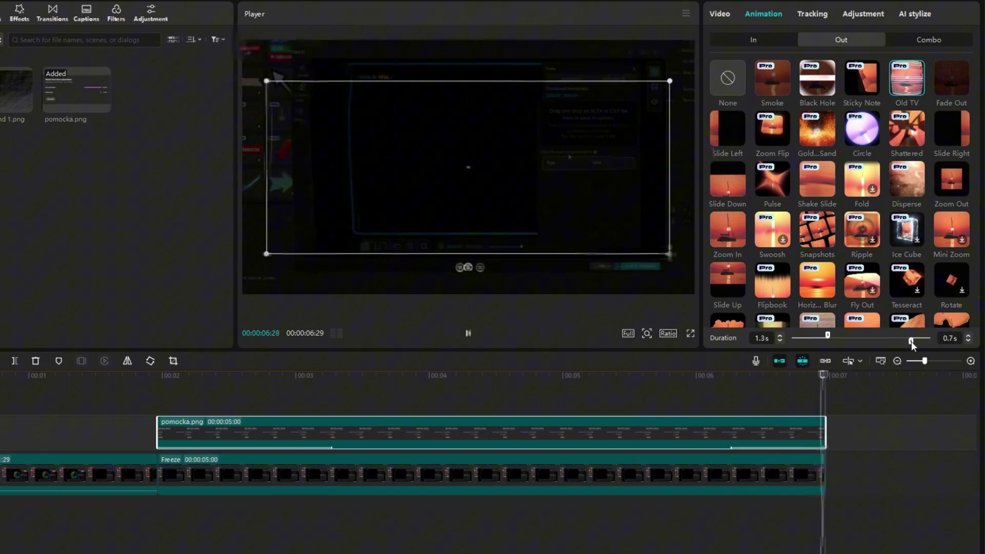
pyautogui.click(469, 333)
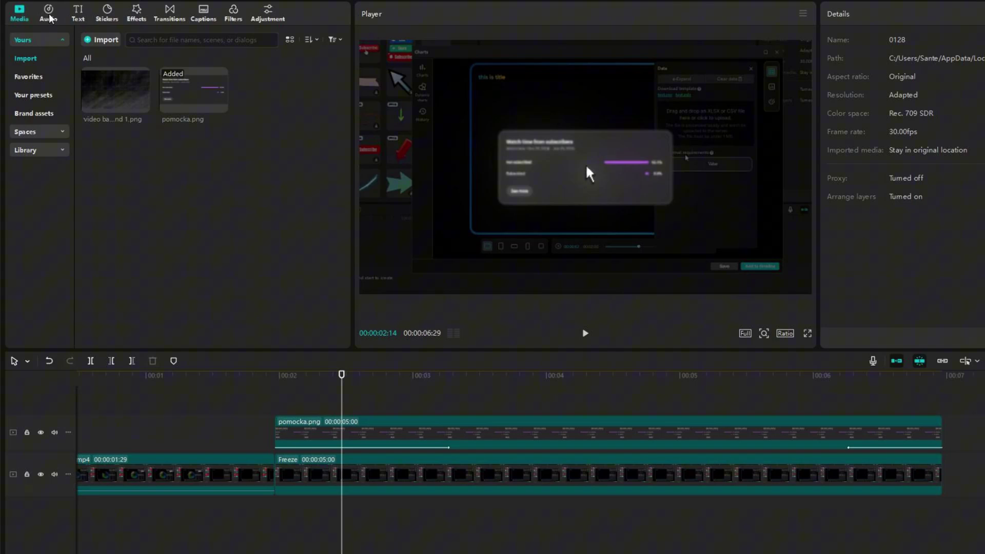
# Search sound effects for 'click' and add Mouse Click Sound Collection to the timeline
pyautogui.click(49, 18)
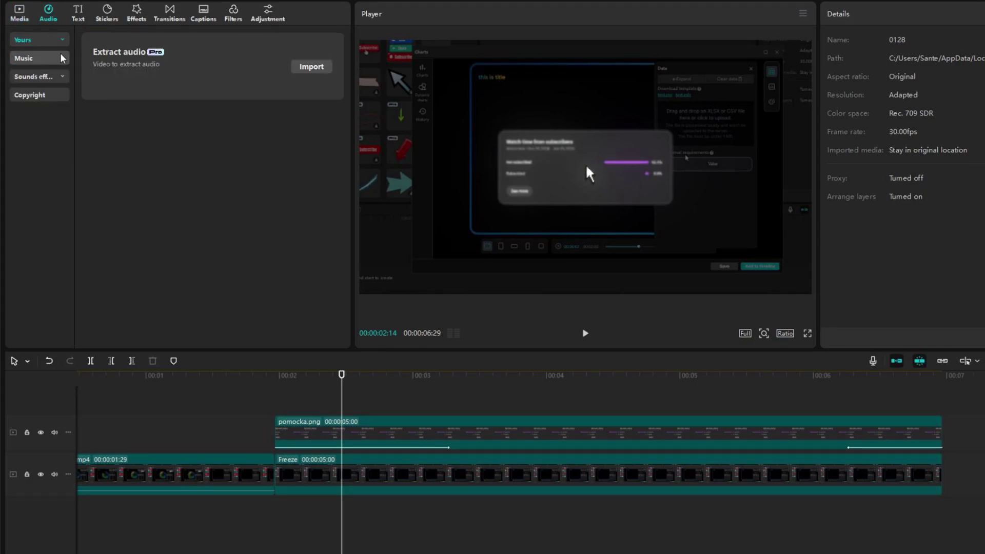
pyautogui.click(65, 78)
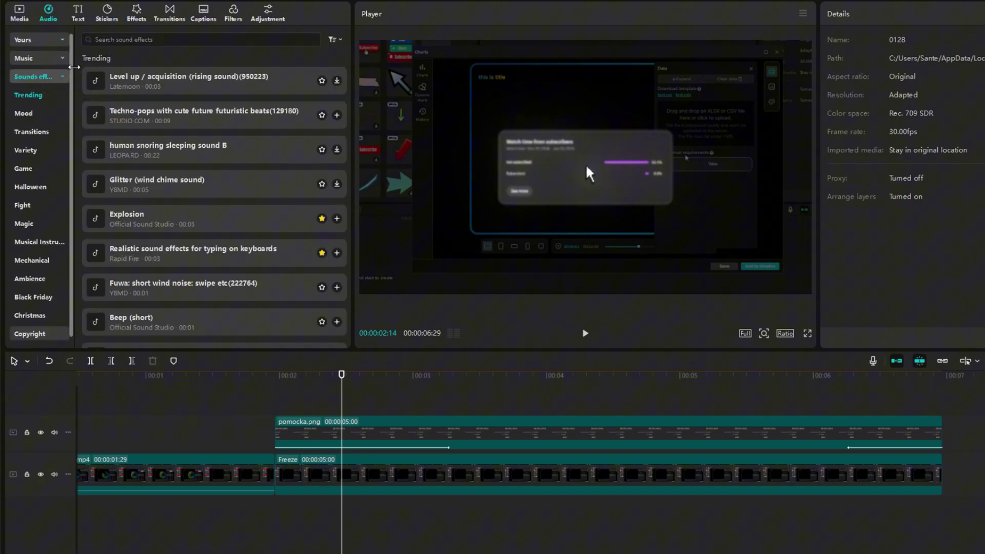
pyautogui.click(118, 39)
pyautogui.write('click')
pyautogui.press('Return')
pyautogui.click(267, 75)
pyautogui.moveTo(265, 75); pyautogui.dragTo(302, 506)
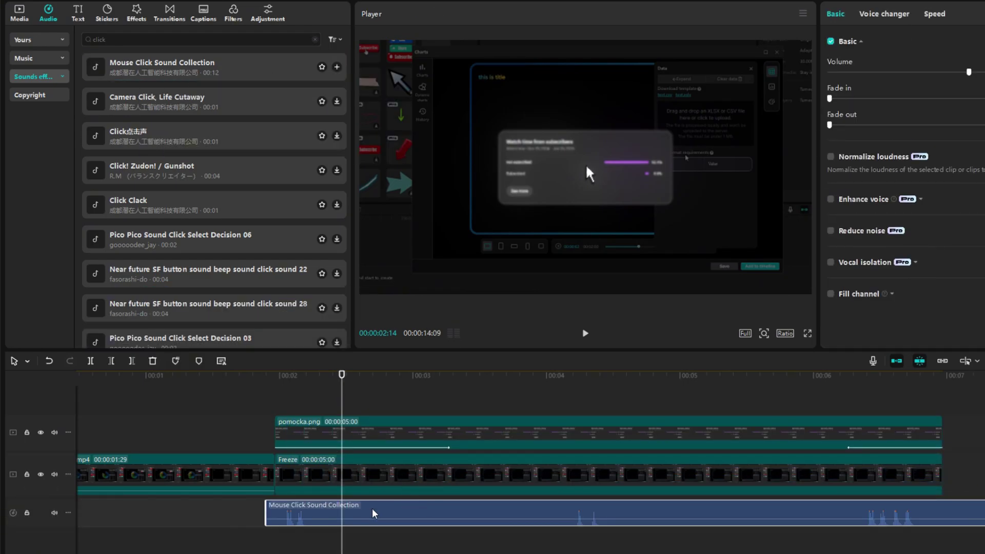
# Trim the click sound short and line it up with the popup's appearance
pyautogui.press('w')
pyautogui.click(284, 379)
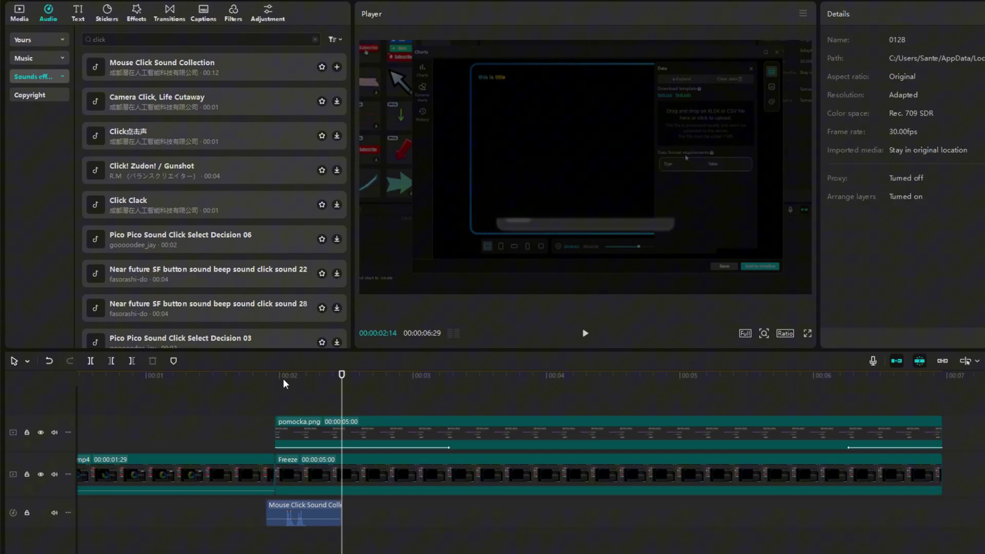
pyautogui.moveTo(285, 384); pyautogui.dragTo(362, 391)
pyautogui.scroll(3, 359, 488)
pyautogui.moveTo(238, 514); pyautogui.dragTo(379, 514)
pyautogui.scroll(2, 364, 513)
pyautogui.click(368, 410)
pyautogui.click(586, 333)
pyautogui.scroll(-3, 703, 410)
pyautogui.click(703, 388)
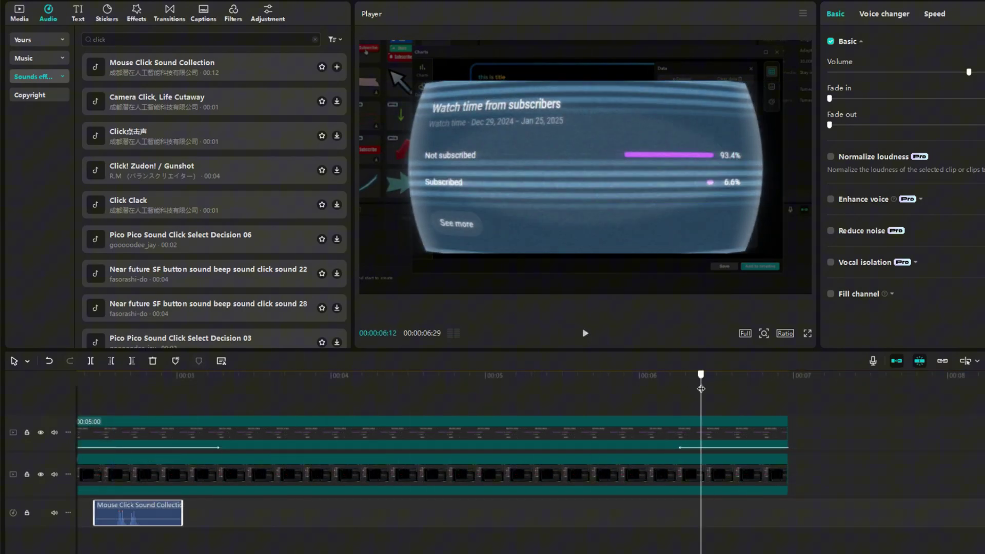
# Replace the sound effects search with 'glitch' to list glitch sounds
pyautogui.moveTo(703, 388)
pyautogui.mouseDown()
pyautogui.moveTo(721, 396)
pyautogui.moveTo(701, 396)
pyautogui.mouseUp()
pyautogui.tripleClick(129, 41)
pyautogui.write('glitch')
pyautogui.press('Return')
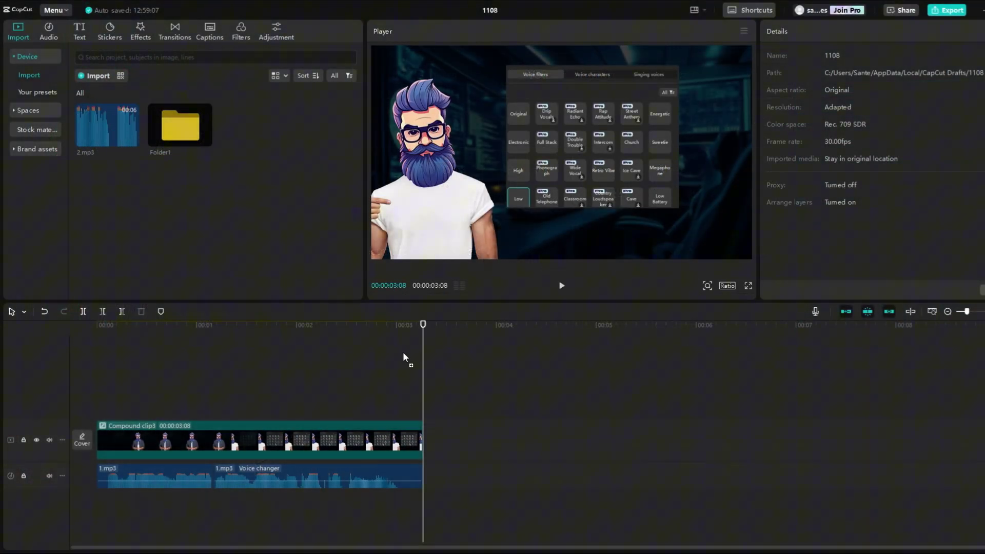
# Place 2.mp3 on the audio track, then try Low and Vinyl voice filters
pyautogui.moveTo(403, 358); pyautogui.dragTo(422, 481)
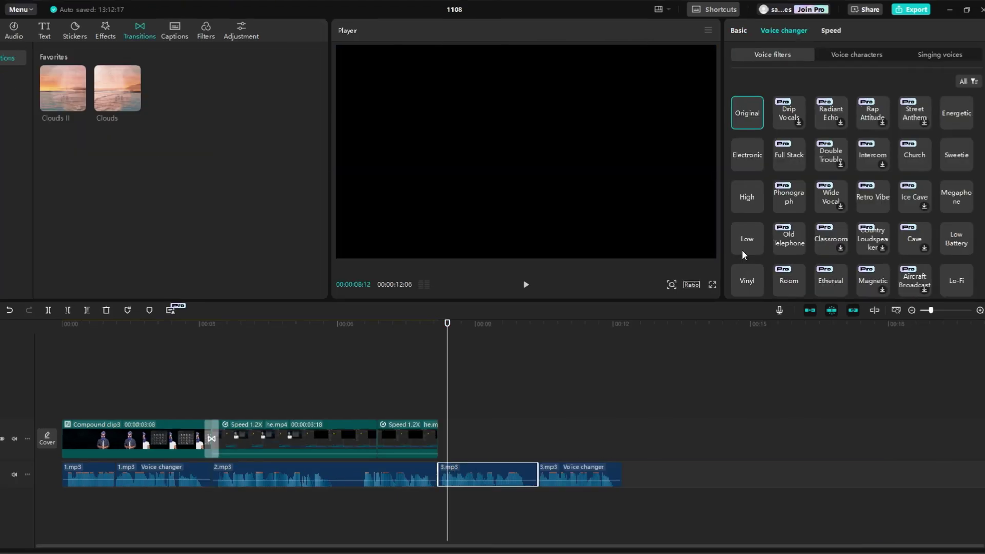
pyautogui.click(741, 238)
pyautogui.scroll(-1, 748, 226)
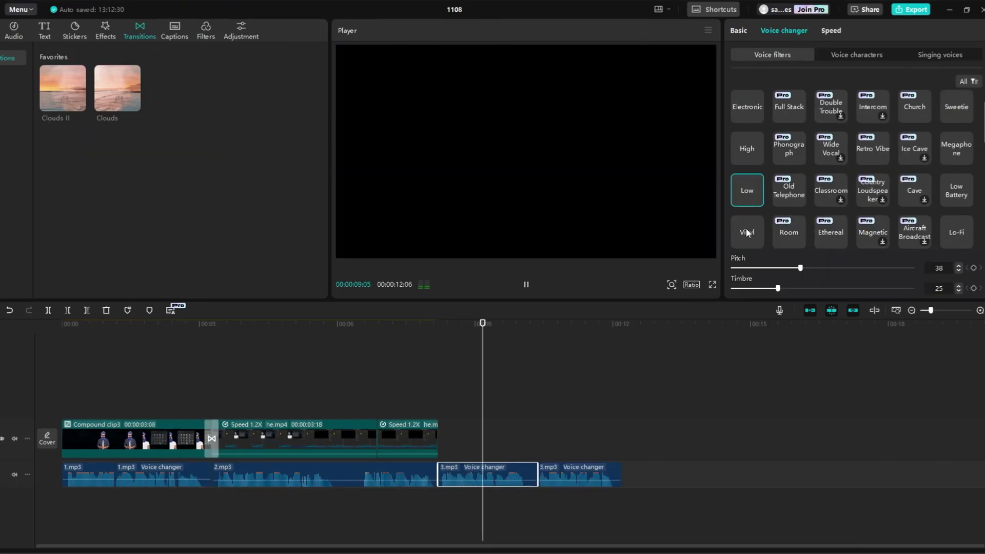
pyautogui.scroll(-1, 752, 200)
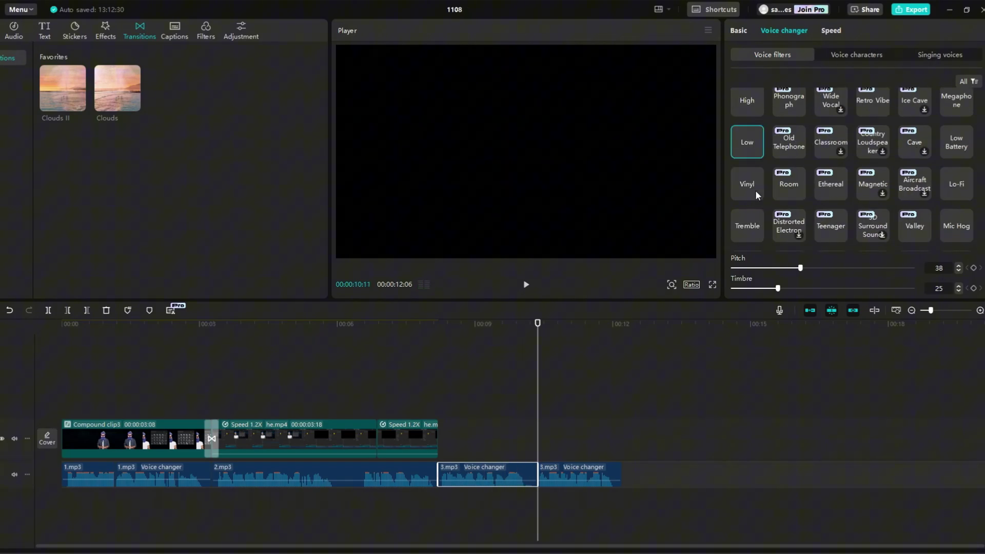
pyautogui.click(755, 190)
# Switch the voice filter to Echo, then to the Robot voice character
pyautogui.scroll(-1, 755, 190)
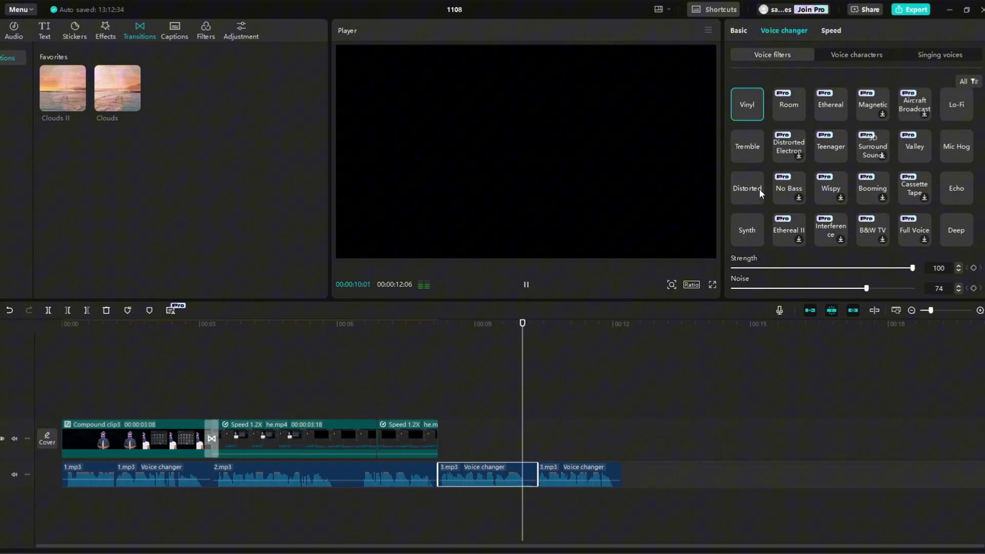
pyautogui.click(961, 189)
pyautogui.scroll(-1, 962, 191)
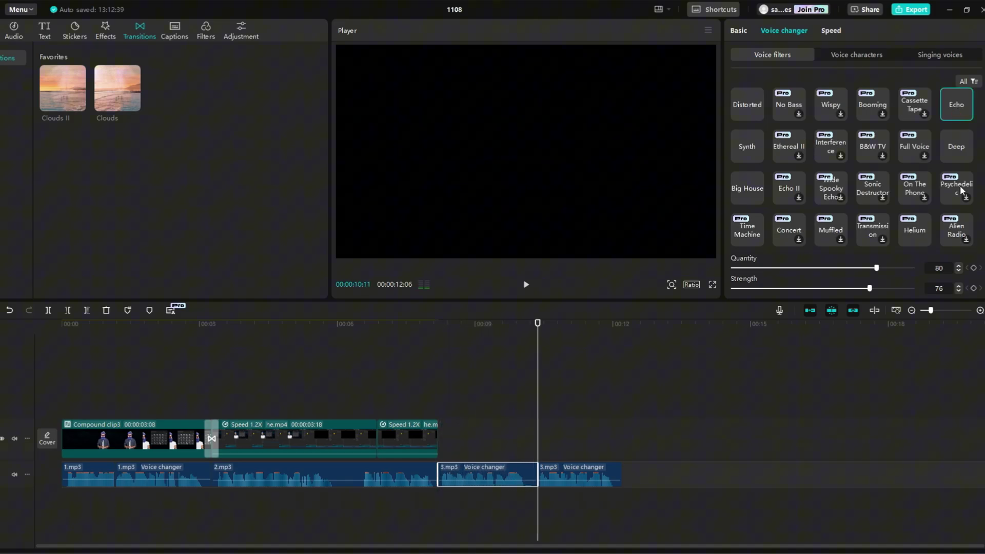
pyautogui.click(882, 55)
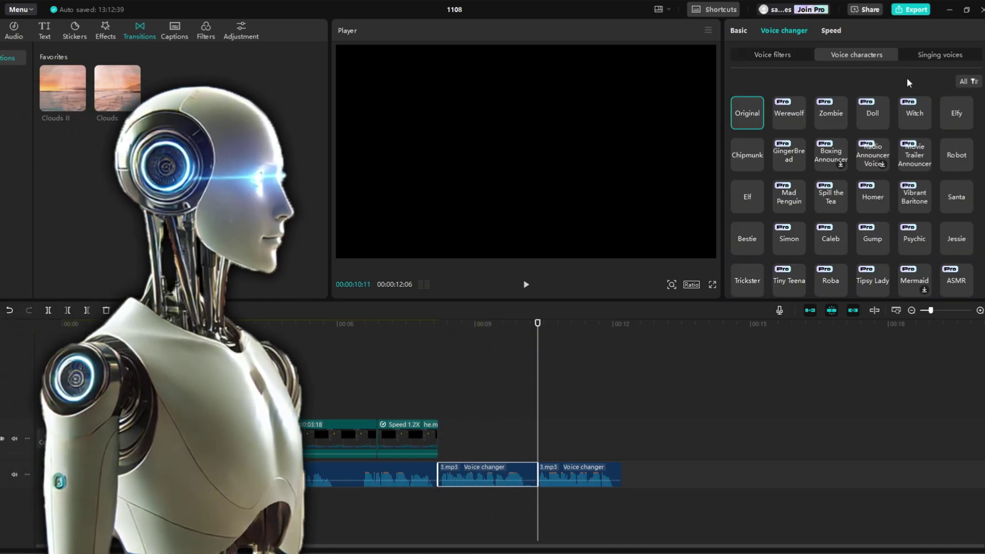
pyautogui.click(960, 160)
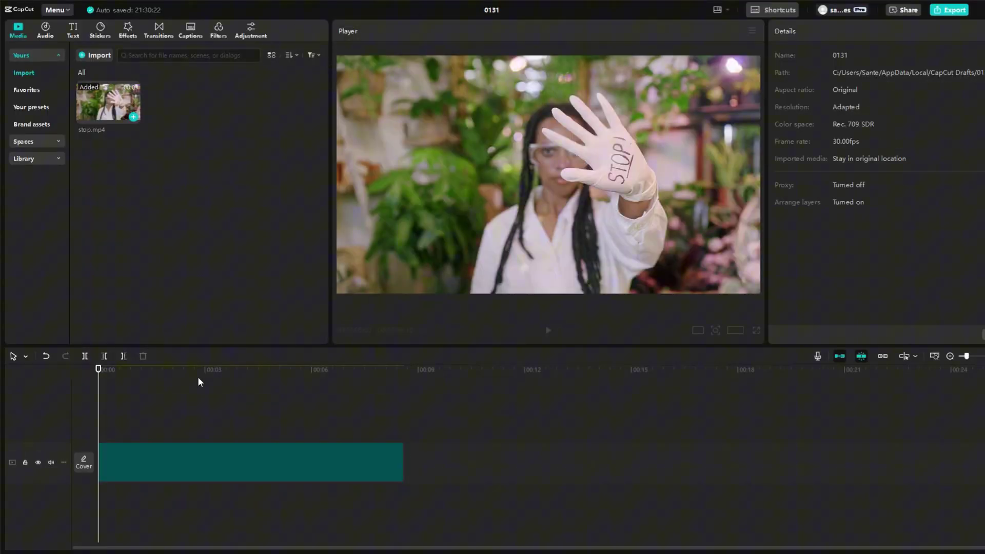
# Search effects for 'warning' and drag the Warning effect onto the stop.mp4 clip
pyautogui.click(128, 32)
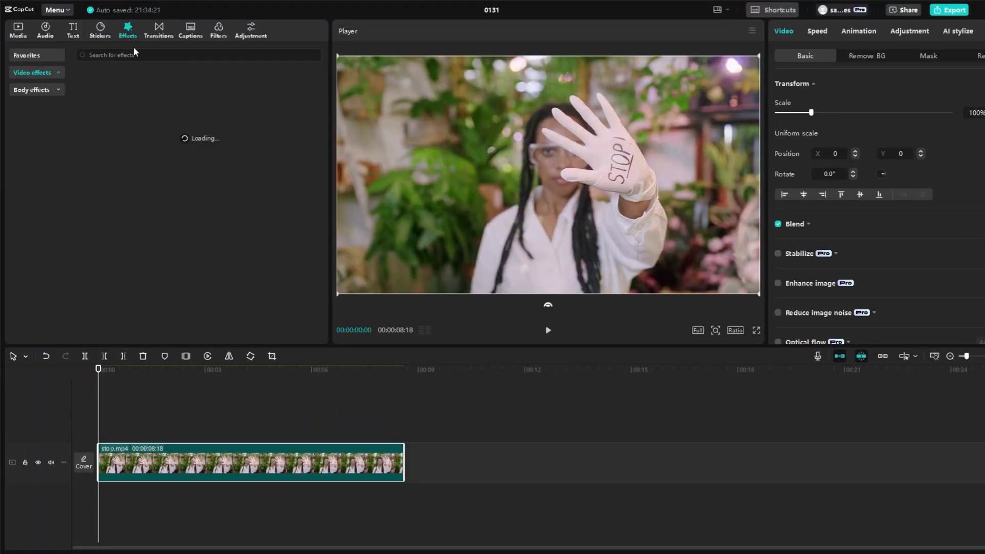
pyautogui.click(135, 53)
pyautogui.write('warning')
pyautogui.press('Return')
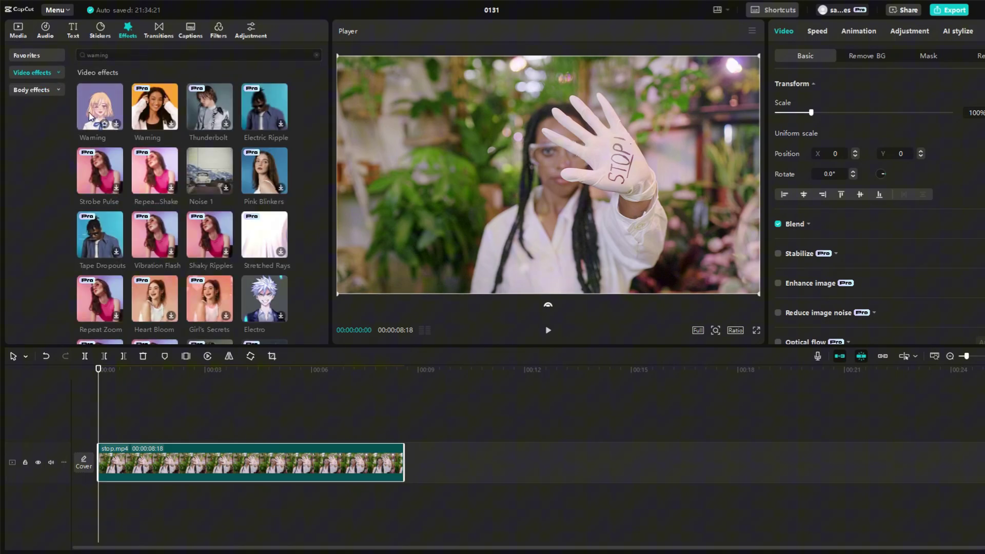
pyautogui.moveTo(100, 108); pyautogui.dragTo(108, 467)
# Search the audio sound effects library for 'warning'
pyautogui.click(42, 31)
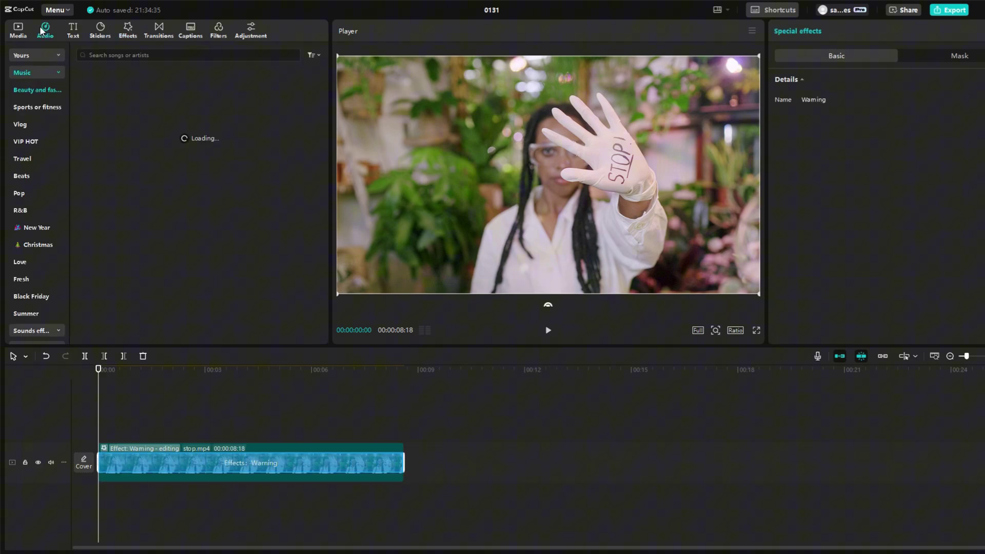
pyautogui.click(60, 72)
pyautogui.click(61, 90)
pyautogui.click(116, 55)
pyautogui.write('warning')
pyautogui.press('Return')
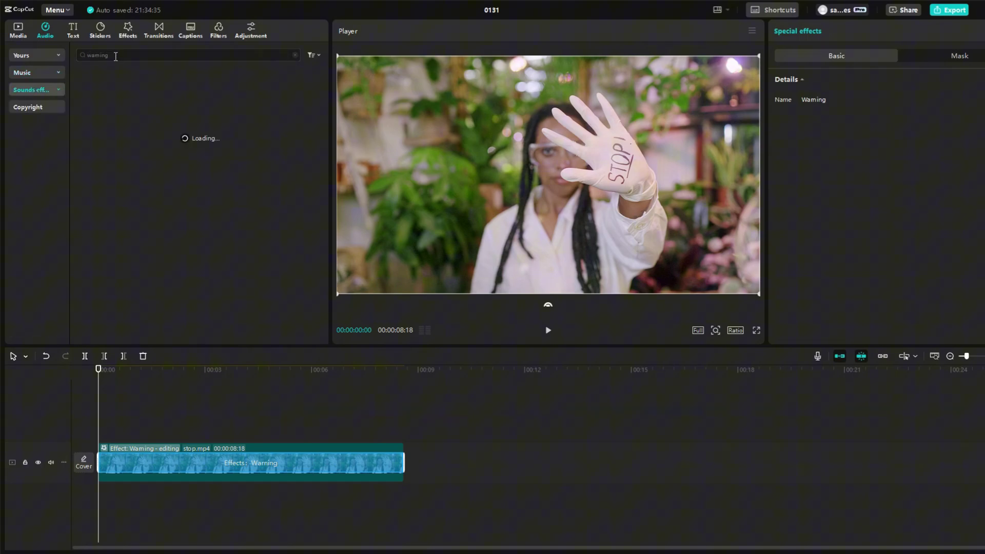
# Add the first alarm sound under stop.mp4, lower it to -11.6 dB, and play it back
pyautogui.click(97, 82)
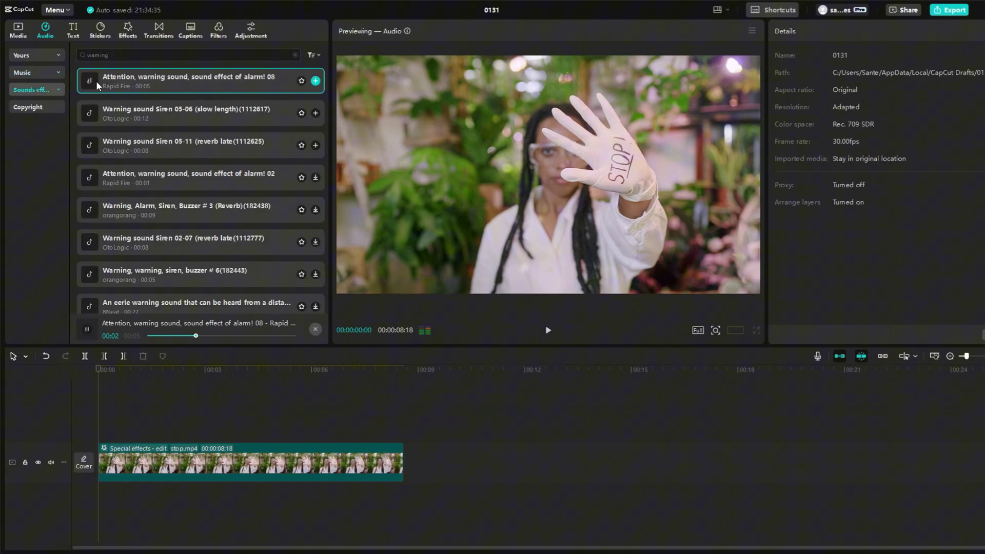
pyautogui.moveTo(96, 81); pyautogui.dragTo(118, 495)
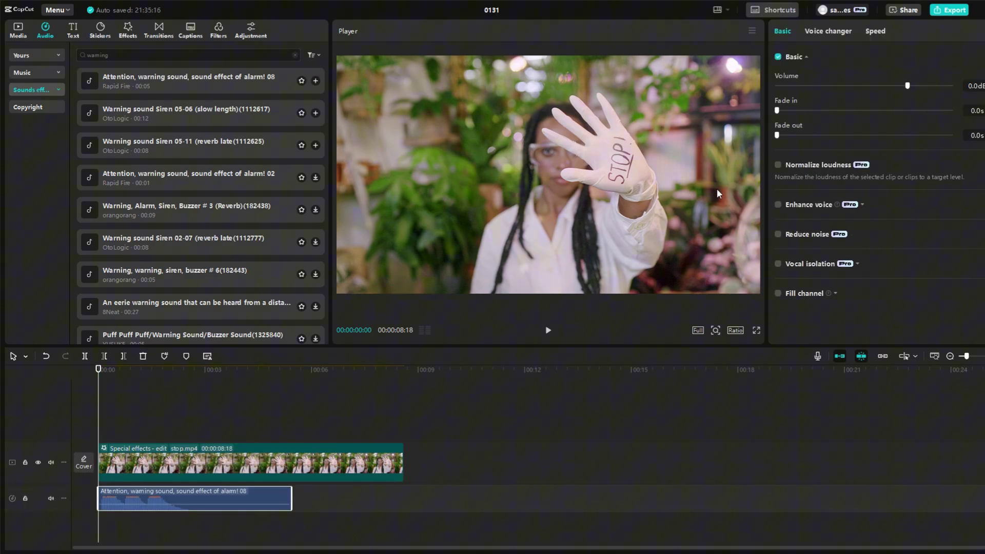
pyautogui.moveTo(908, 87); pyautogui.dragTo(882, 86)
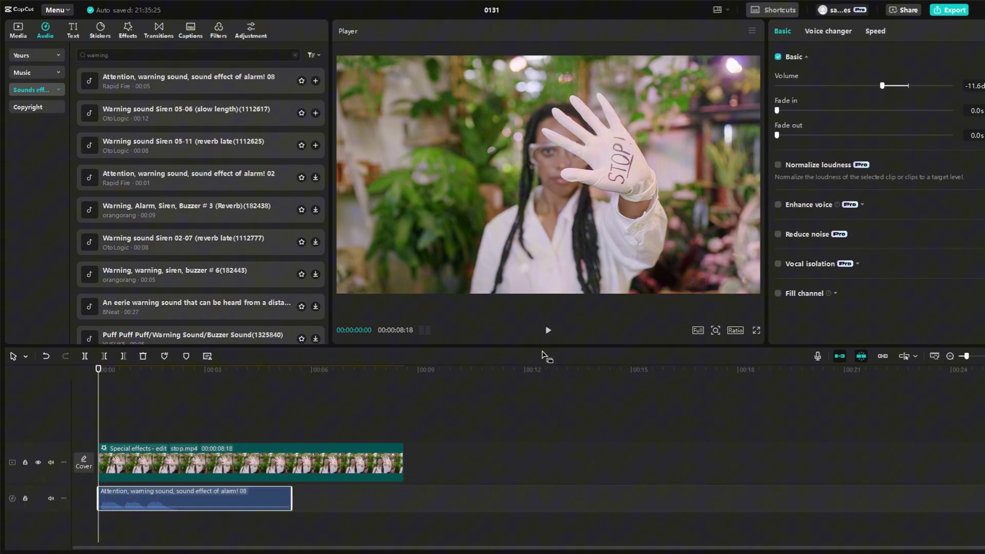
pyautogui.click(547, 331)
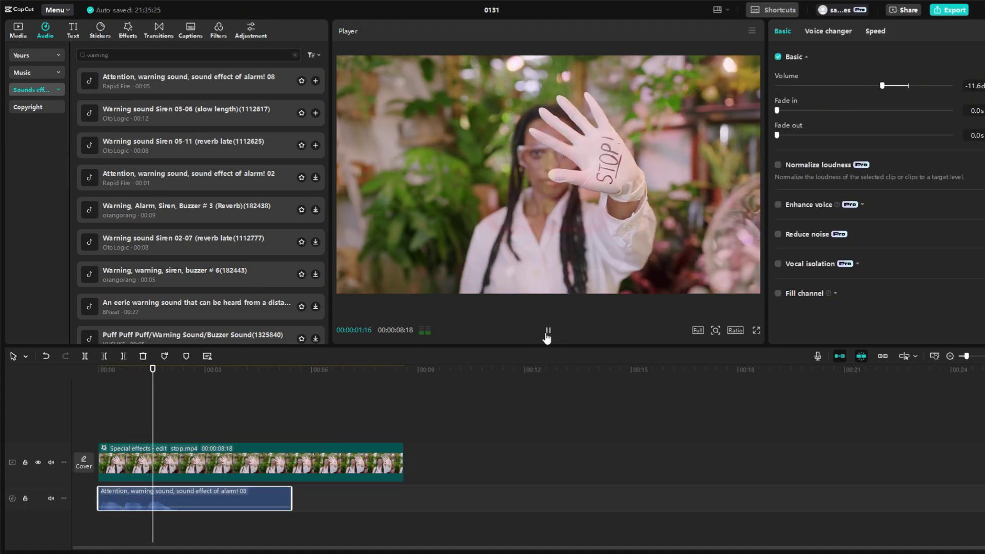